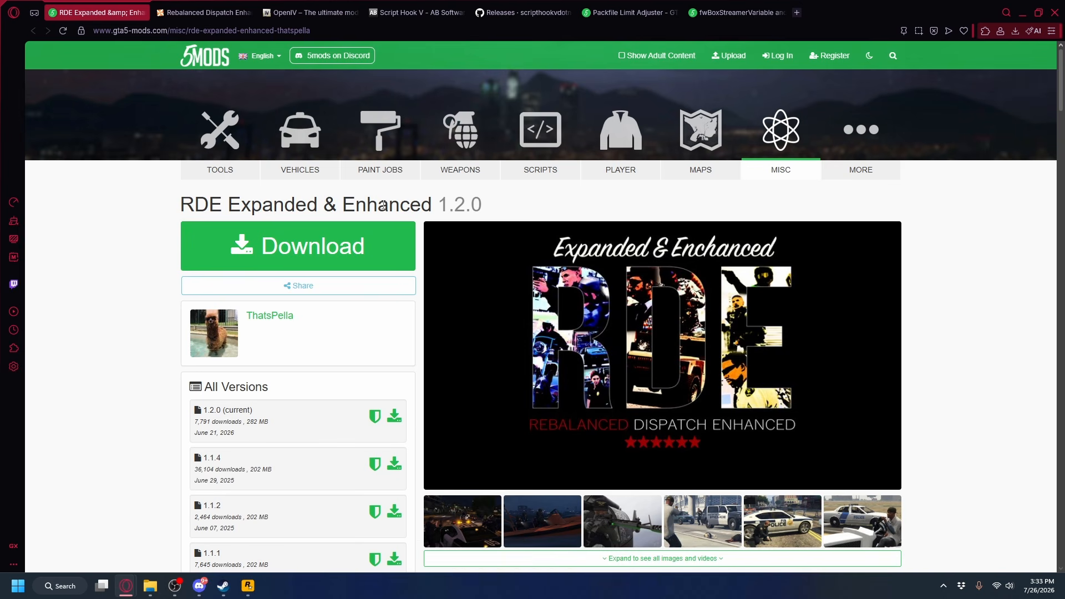
Download RDE Expanded & Enhanced 1.2.0, save the zip in the Downloads folder, and return to the mod page.
{"action": "left_click", "coordinate": [288, 249]}
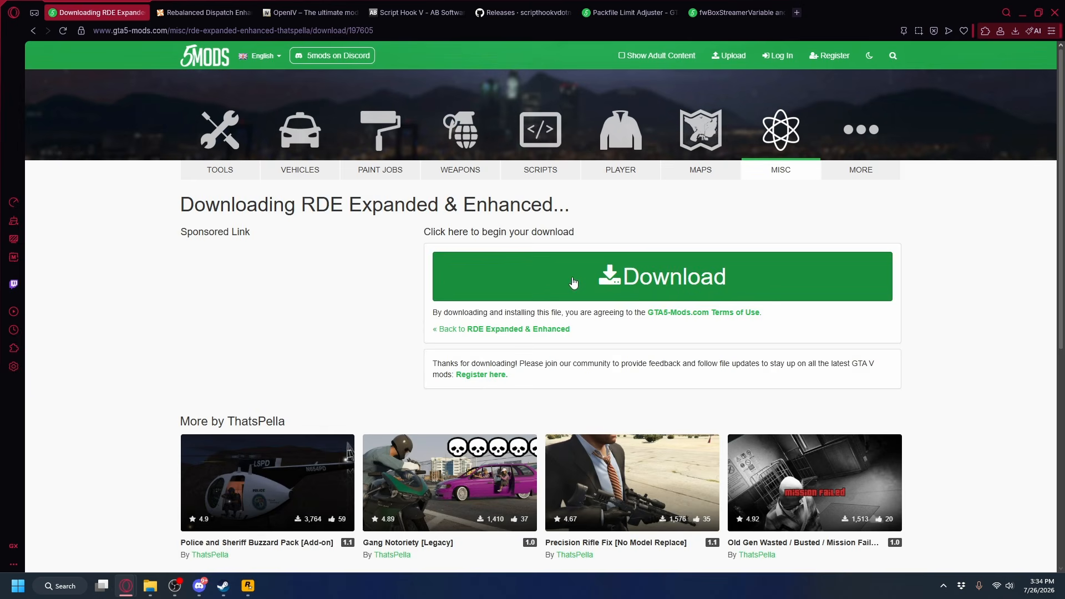
{"action": "left_click", "coordinate": [574, 283]}
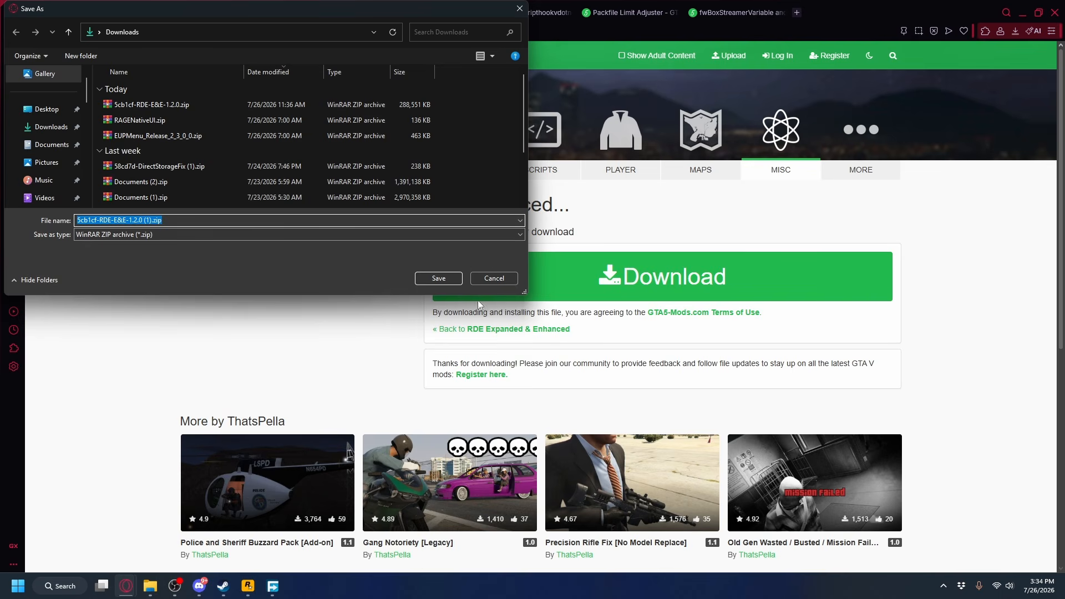
{"action": "left_click", "coordinate": [438, 277]}
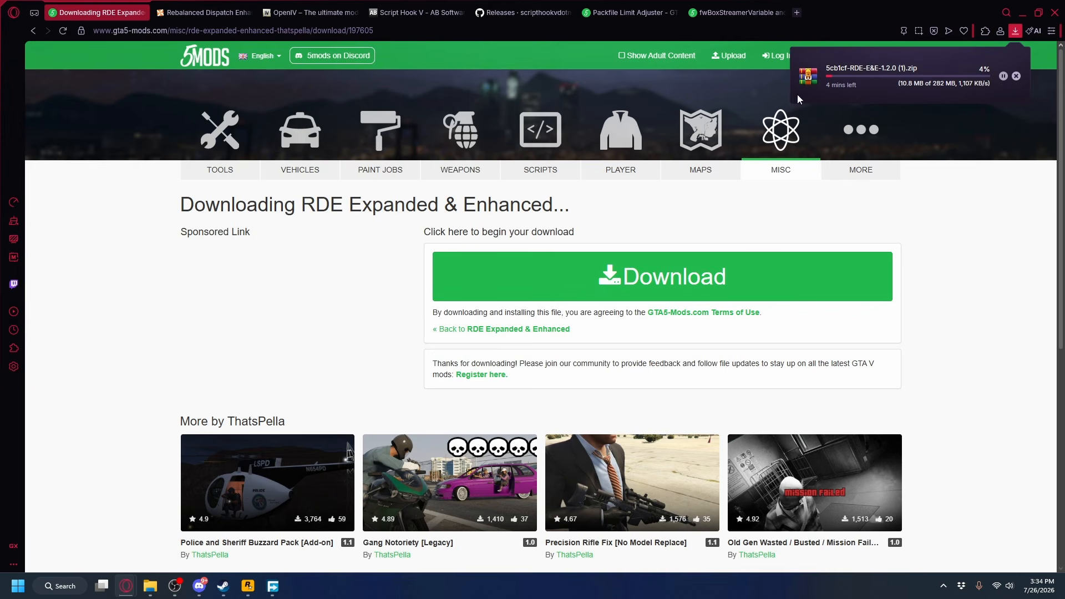
{"action": "key", "text": "alt+Left"}
Show the downloadable files of the Rebalanced Dispatch Enhanced mod on Nexus Mods.
{"action": "scroll", "coordinate": [513, 295], "scroll_direction": "down", "scroll_amount": 8}
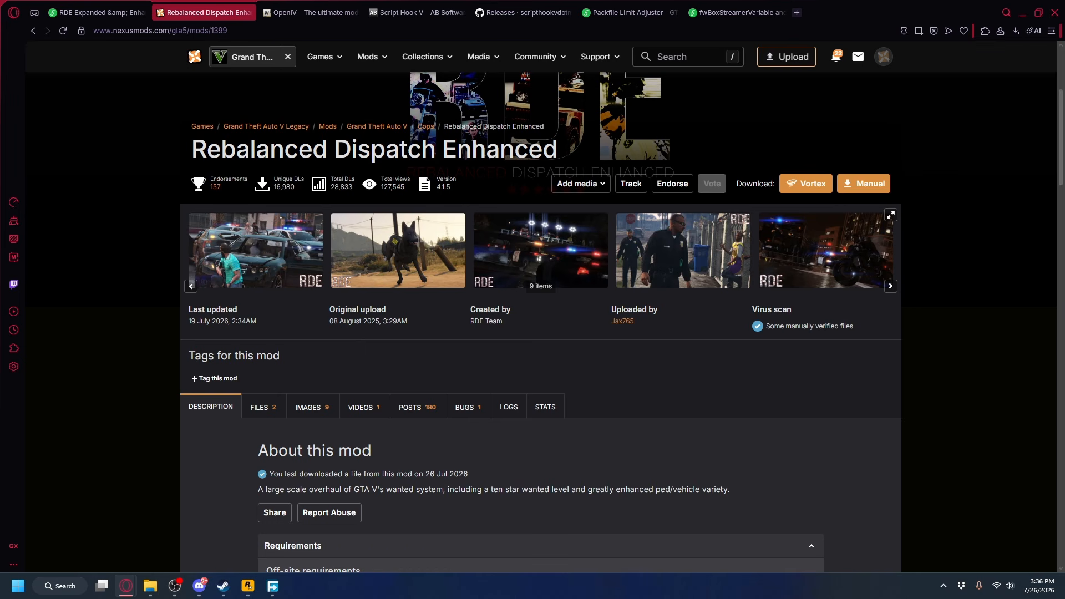
{"action": "scroll", "coordinate": [472, 236], "scroll_direction": "down", "scroll_amount": 2}
{"action": "scroll", "coordinate": [272, 252], "scroll_direction": "down", "scroll_amount": 1}
{"action": "left_click", "coordinate": [273, 252]}
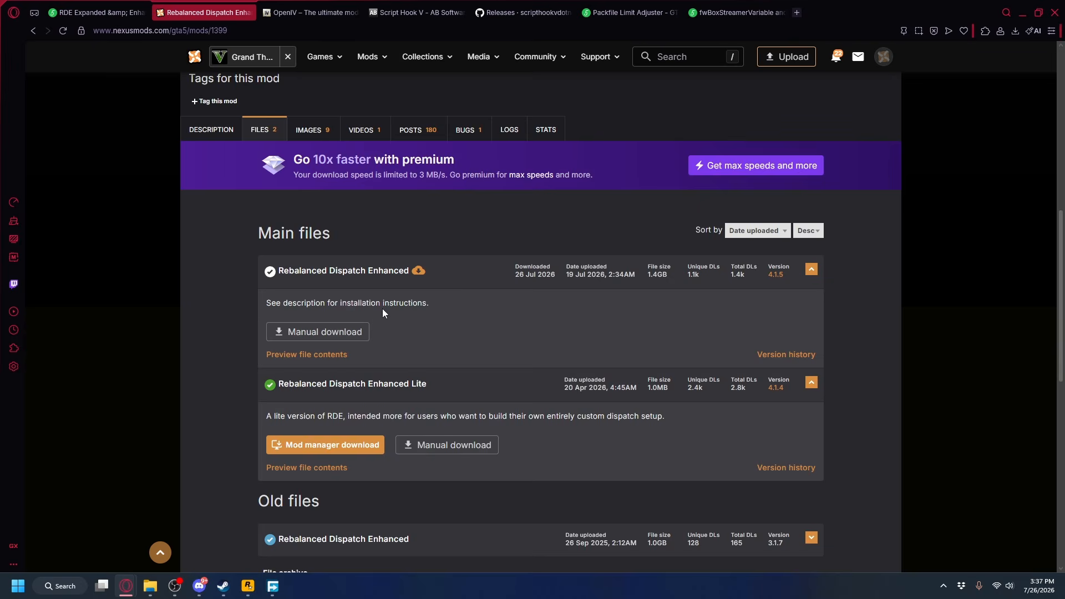
Return to the Rebalanced Dispatch Enhanced description and expand its requirements to see the off-site mods.
{"action": "scroll", "coordinate": [381, 309], "scroll_direction": "up", "scroll_amount": 6}
{"action": "left_click", "coordinate": [237, 465]}
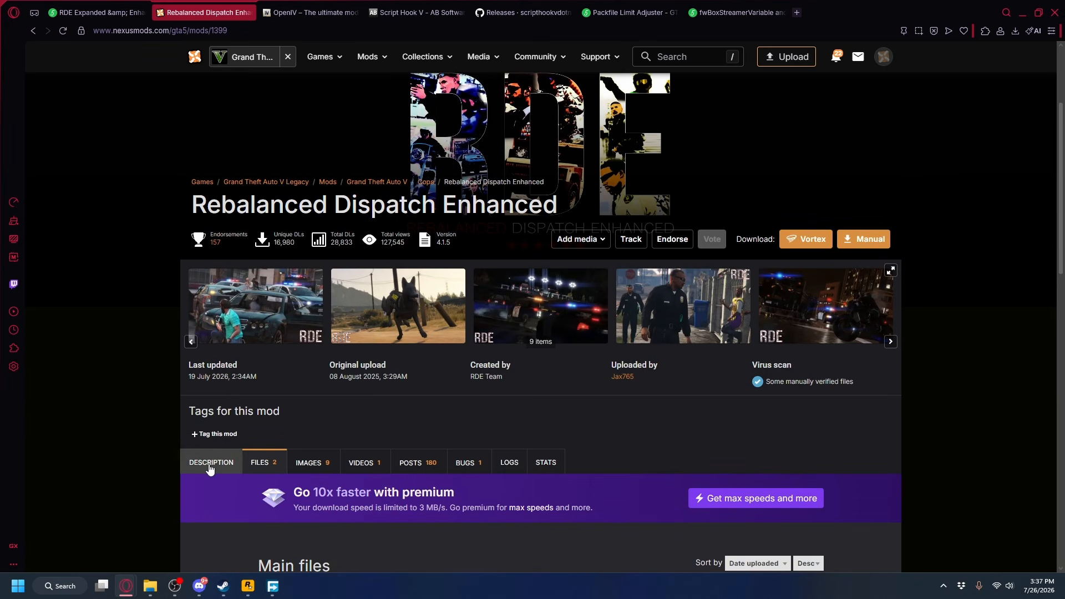
{"action": "scroll", "coordinate": [428, 281], "scroll_direction": "up", "scroll_amount": 1}
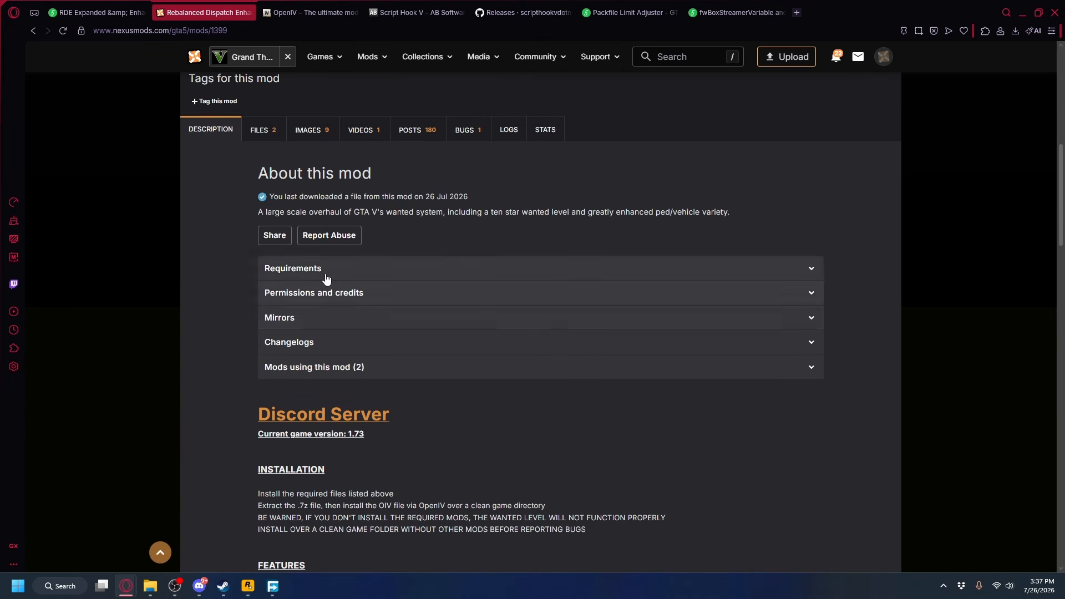
{"action": "left_click", "coordinate": [428, 271]}
{"action": "scroll", "coordinate": [437, 354], "scroll_direction": "down", "scroll_amount": 1}
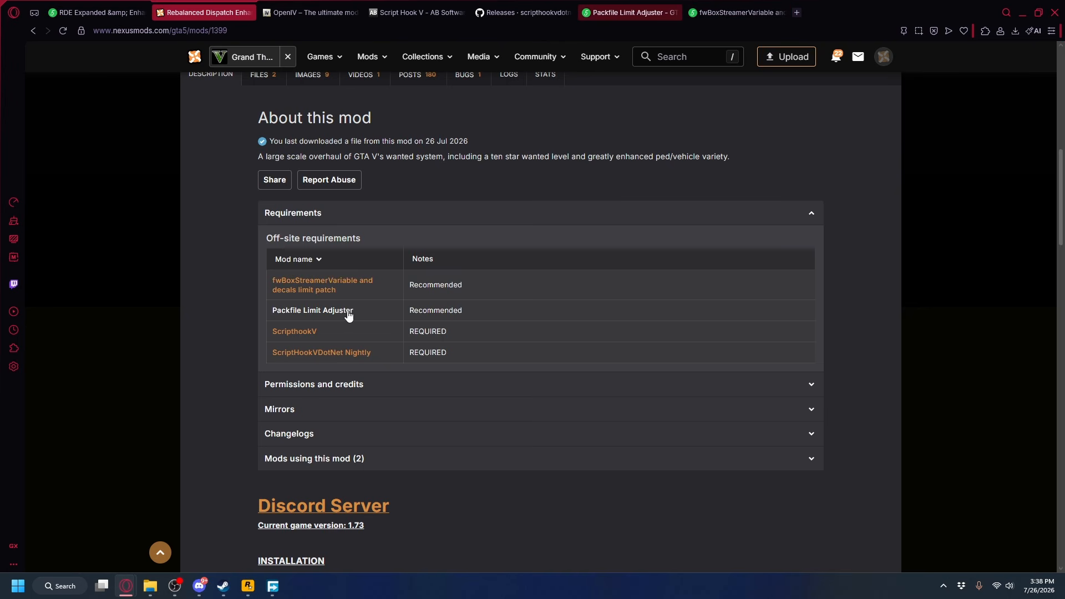
View the Script Hook V download page and the latest ScriptHookVDotNet nightly release assets.
{"action": "left_click", "coordinate": [312, 331]}
{"action": "left_click_drag", "start_coordinate": [470, 111], "coordinate": [381, 116]}
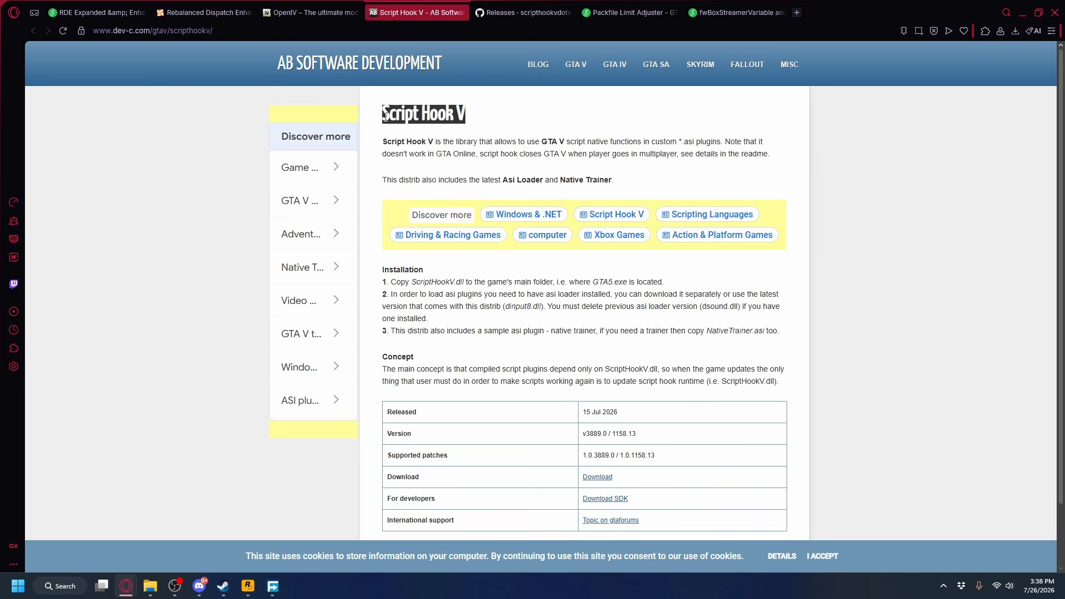
{"action": "left_click", "coordinate": [379, 113]}
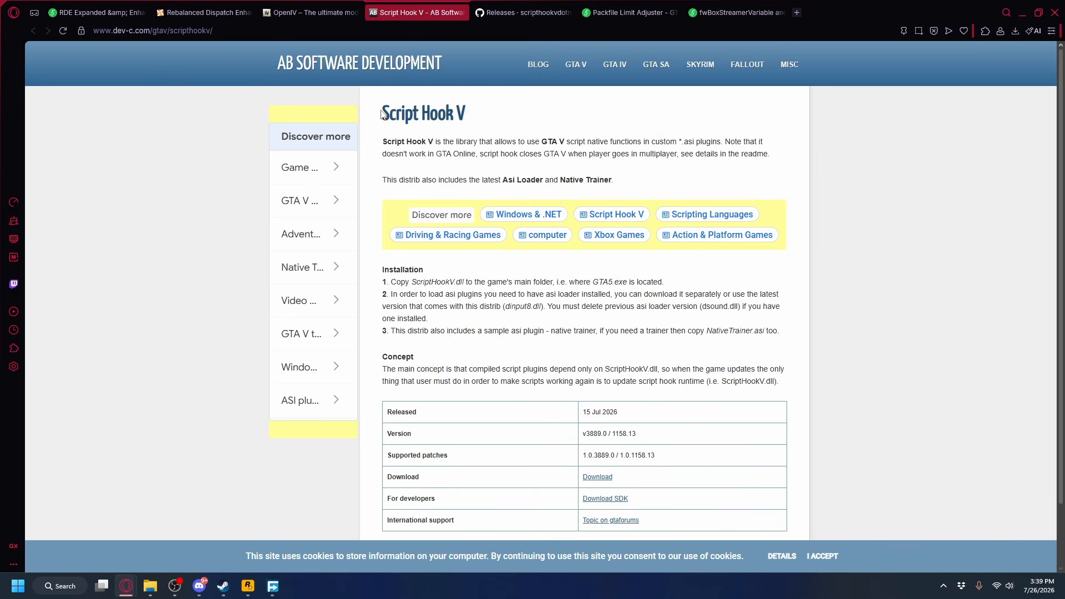
{"action": "scroll", "coordinate": [382, 115], "scroll_direction": "down", "scroll_amount": 1}
{"action": "key", "text": "ctrl+Tab"}
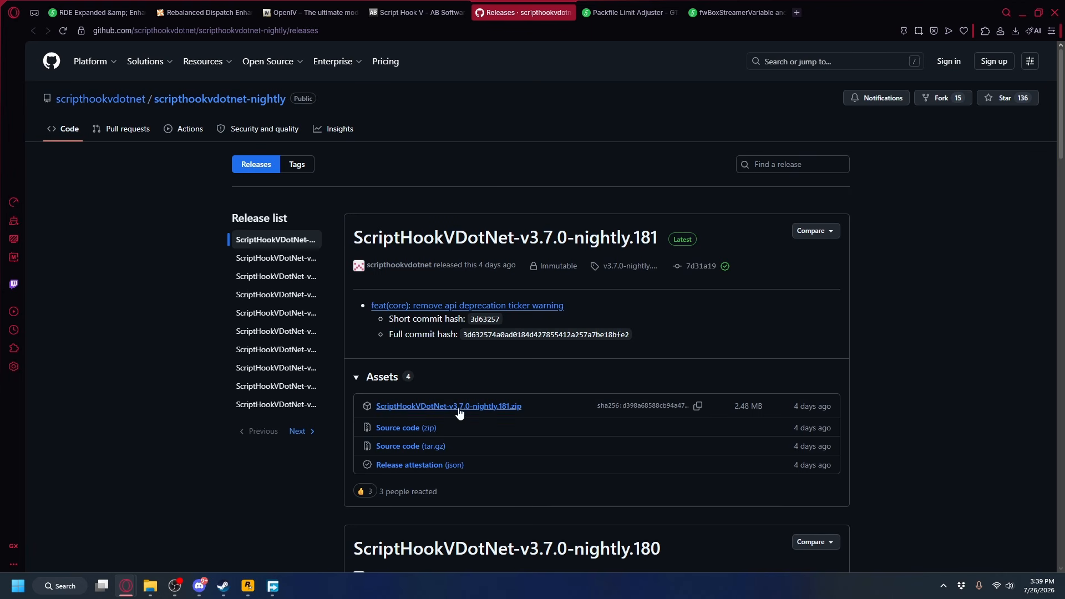
{"action": "scroll", "coordinate": [450, 391], "scroll_direction": "down", "scroll_amount": 1}
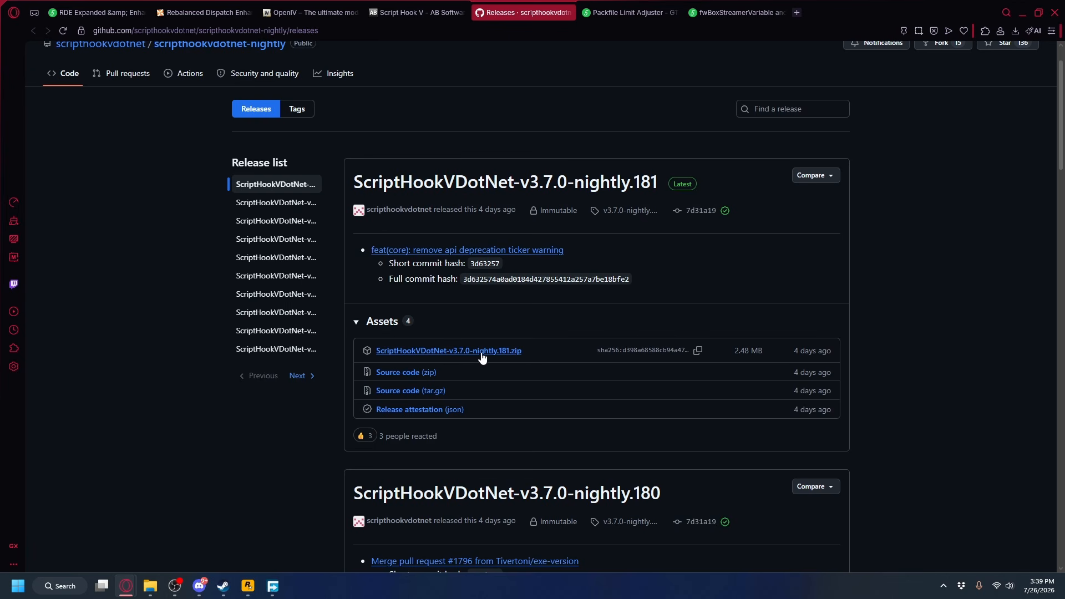
Download Packfile Limit Adjuster 1.2 and save f817a9-PackfileLimitAdjuster.zip in the Downloads folder.
{"action": "key", "text": "ctrl+Tab"}
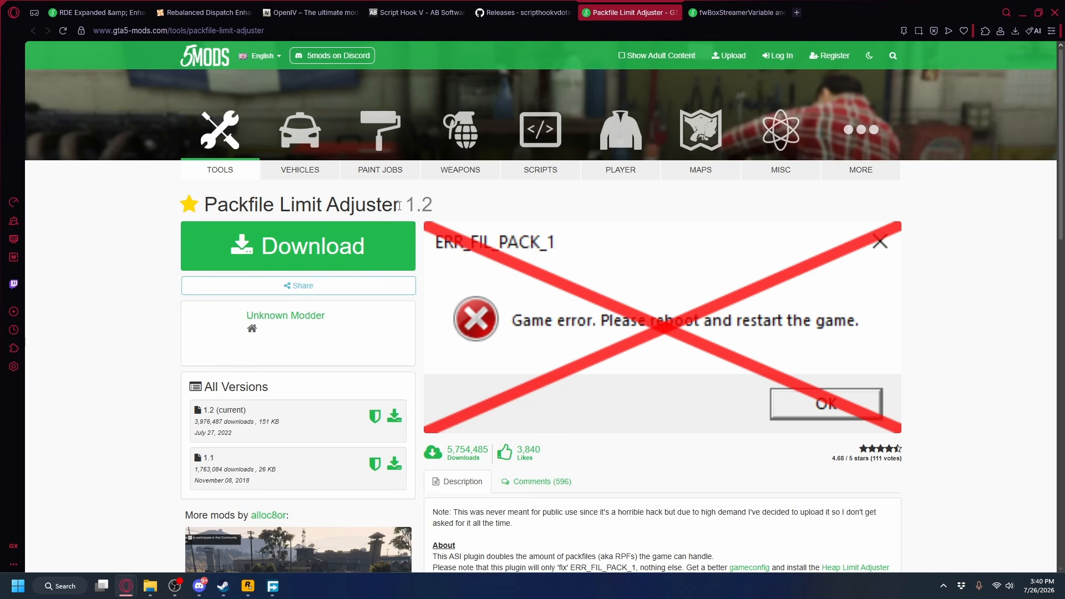
{"action": "left_click", "coordinate": [324, 247]}
{"action": "left_click", "coordinate": [579, 281]}
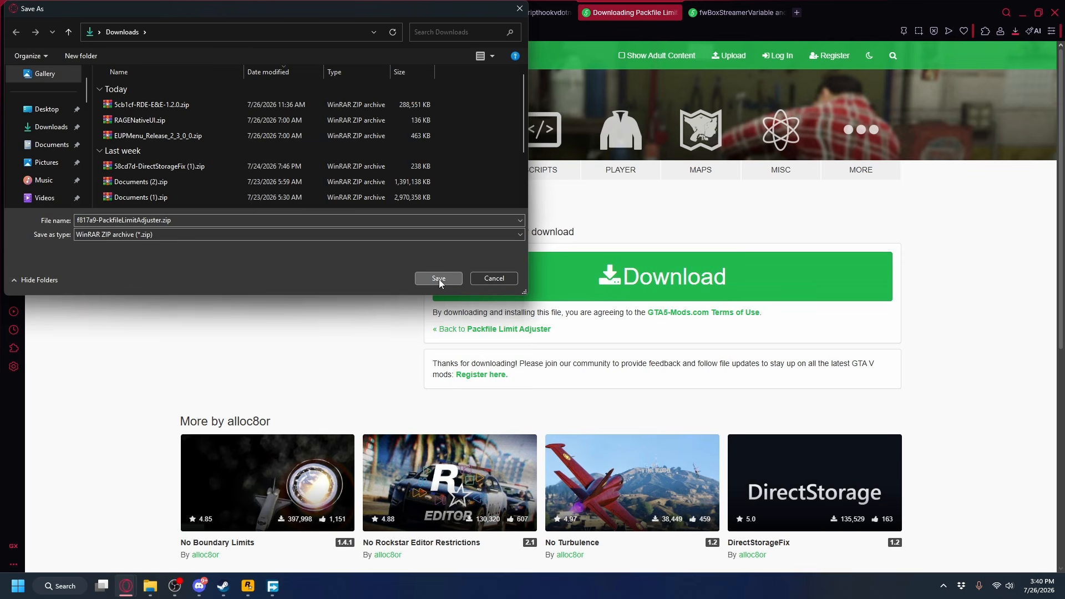
{"action": "left_click", "coordinate": [438, 279]}
Download the fwBoxStreamerVariable and decals limit patch and save it in the Downloads folder.
{"action": "key", "text": "ctrl+Tab"}
{"action": "left_click", "coordinate": [357, 248]}
{"action": "left_click", "coordinate": [599, 277]}
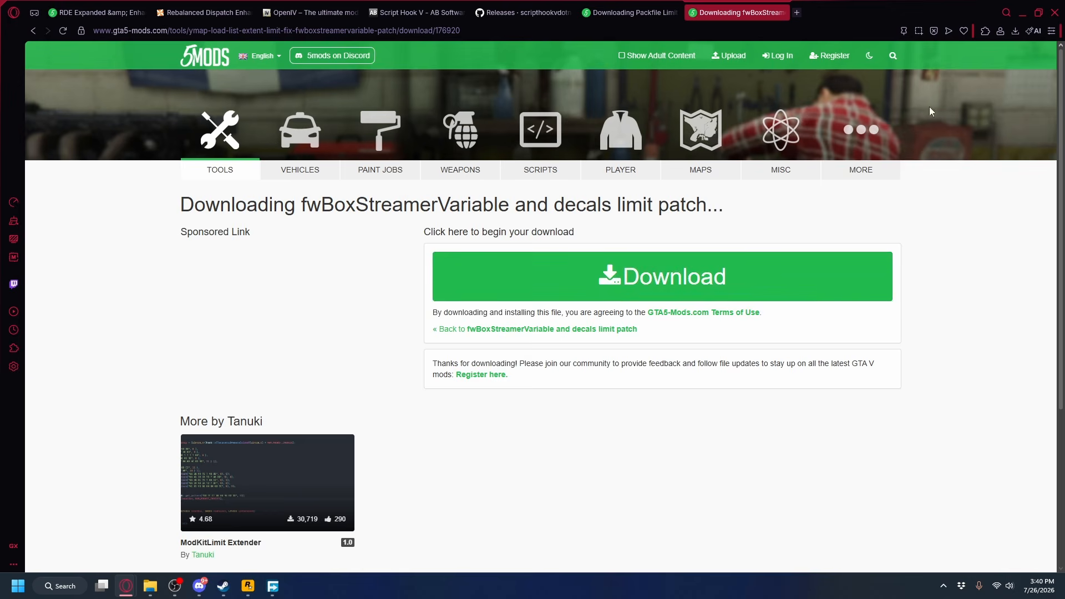
{"action": "left_click", "coordinate": [447, 280]}
{"action": "key", "text": "ctrl+Tab"}
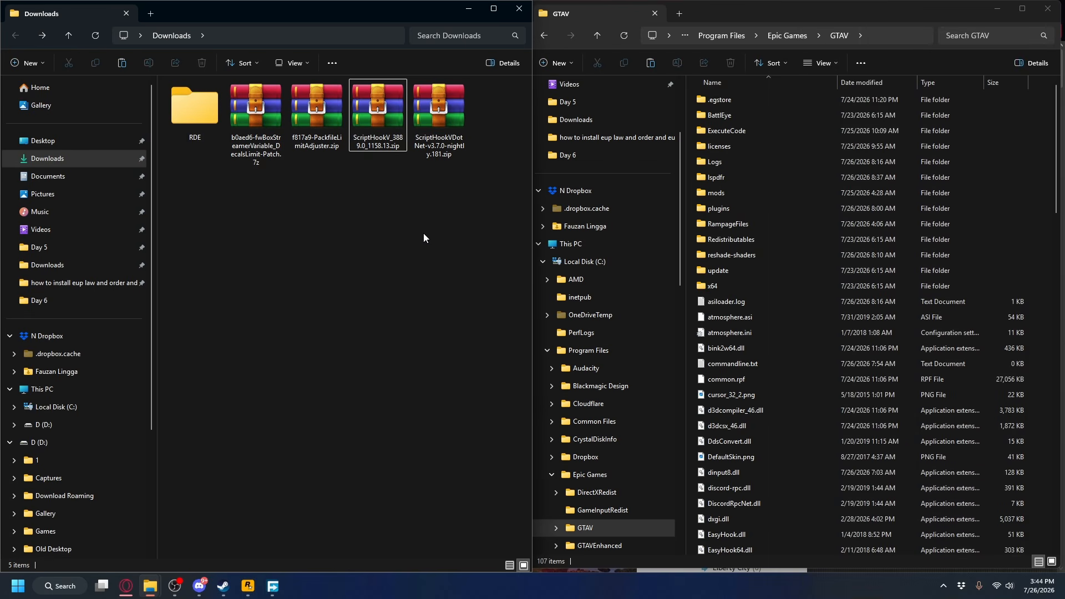
Go through the ScriptHookV, ScriptHookVDotNet, PackfileLimitAdjuster and fwBoxStreamerVariable archives in the Downloads folder.
{"action": "left_click", "coordinate": [380, 122]}
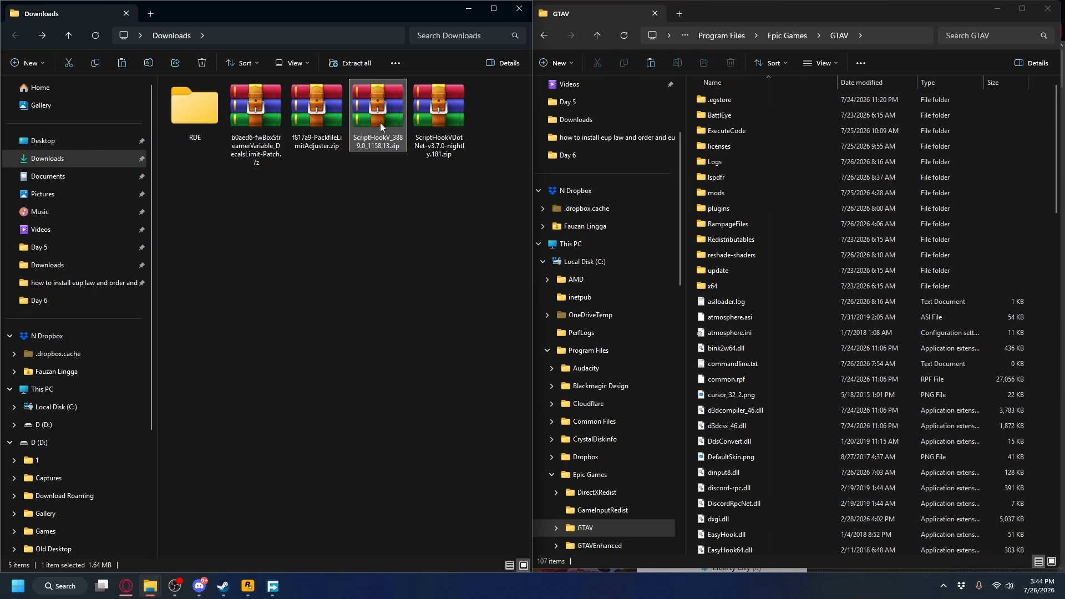
{"action": "left_click", "coordinate": [434, 114]}
{"action": "left_click", "coordinate": [321, 121]}
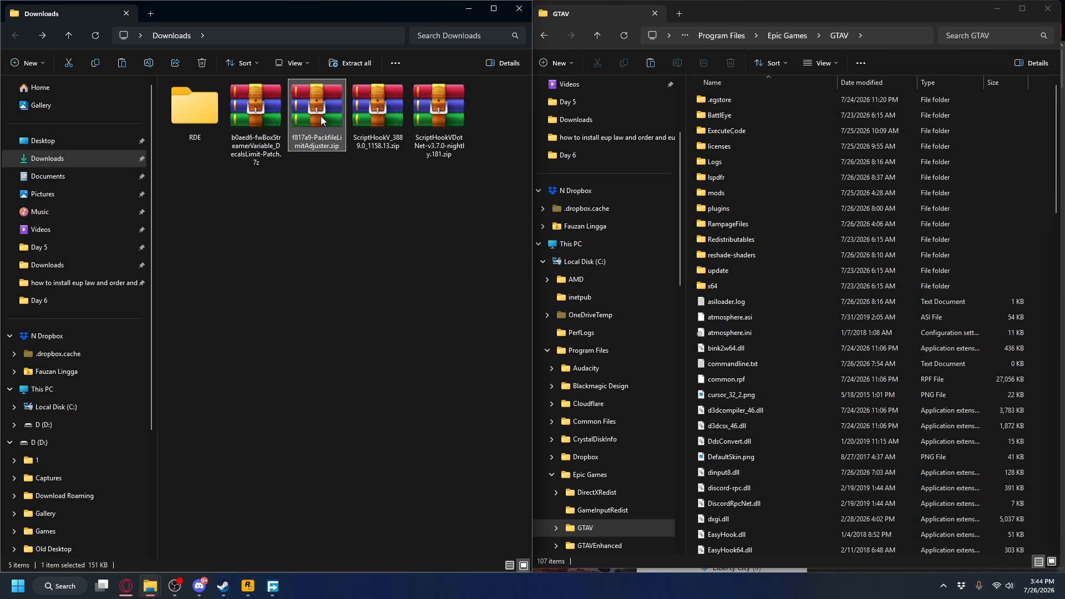
{"action": "left_click", "coordinate": [254, 108]}
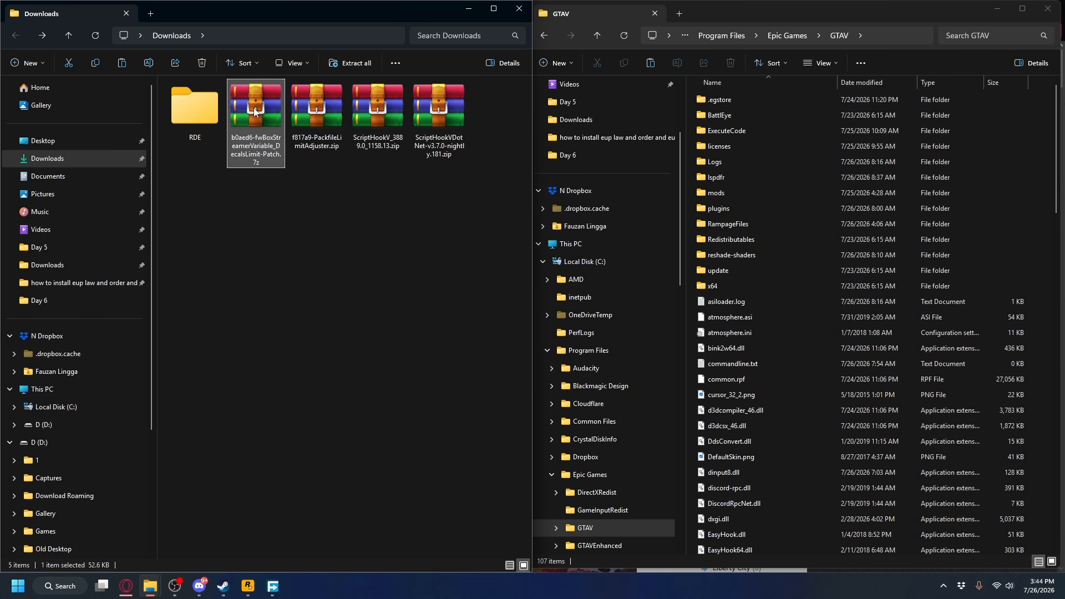
Check the mod files inside the RDE folder and go back to the requirement archives in Downloads.
{"action": "key", "text": "alt+Right"}
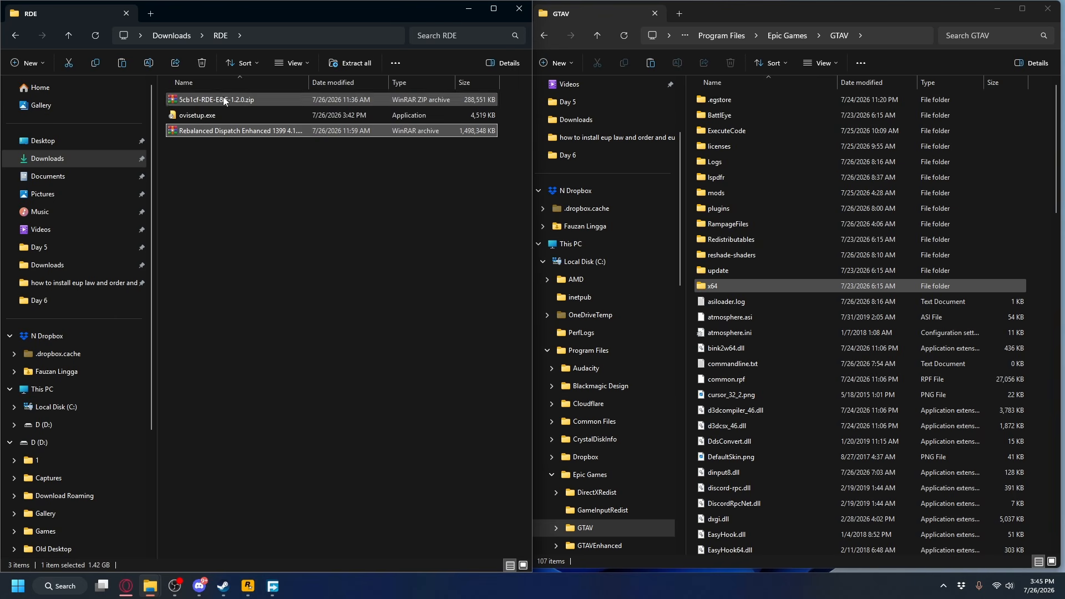
{"action": "left_click", "coordinate": [228, 101]}
{"action": "left_click", "coordinate": [283, 165]}
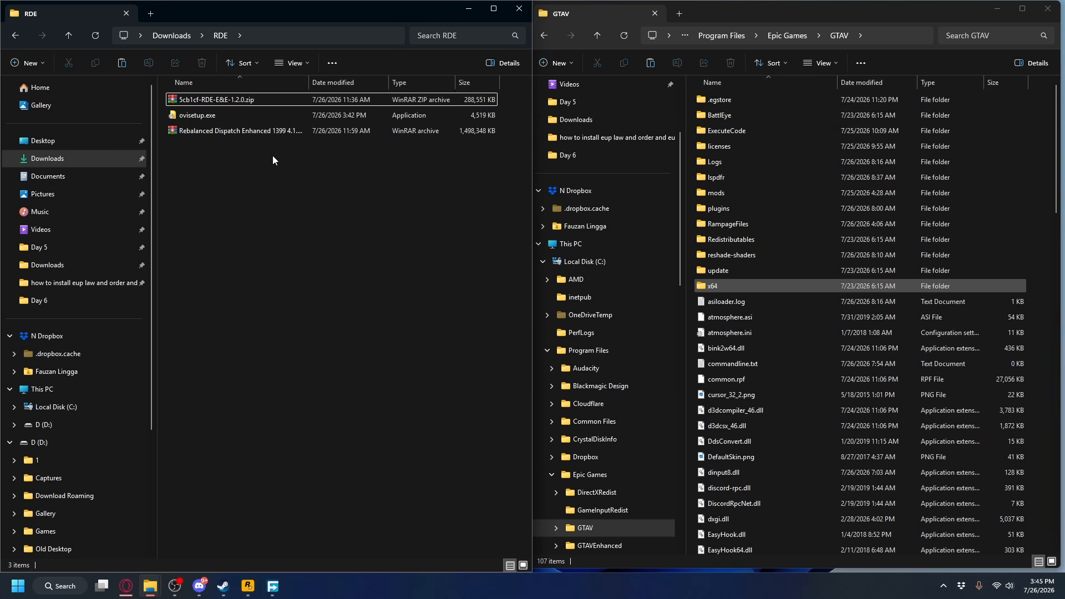
{"action": "key", "text": "alt+Left"}
{"action": "left_click_drag", "start_coordinate": [478, 203], "coordinate": [268, 120]}
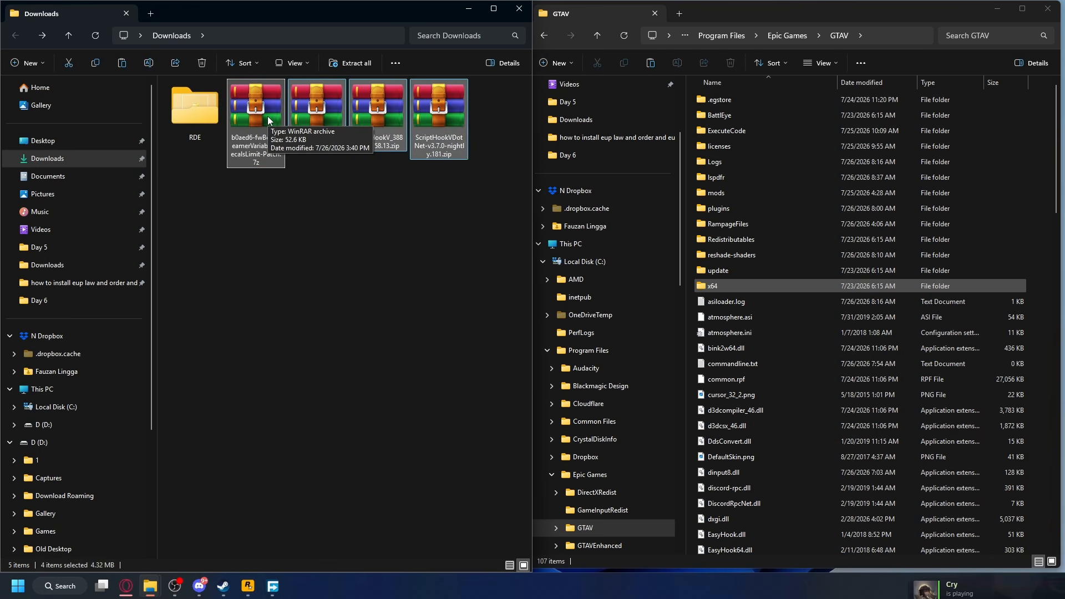
{"action": "left_click", "coordinate": [322, 192]}
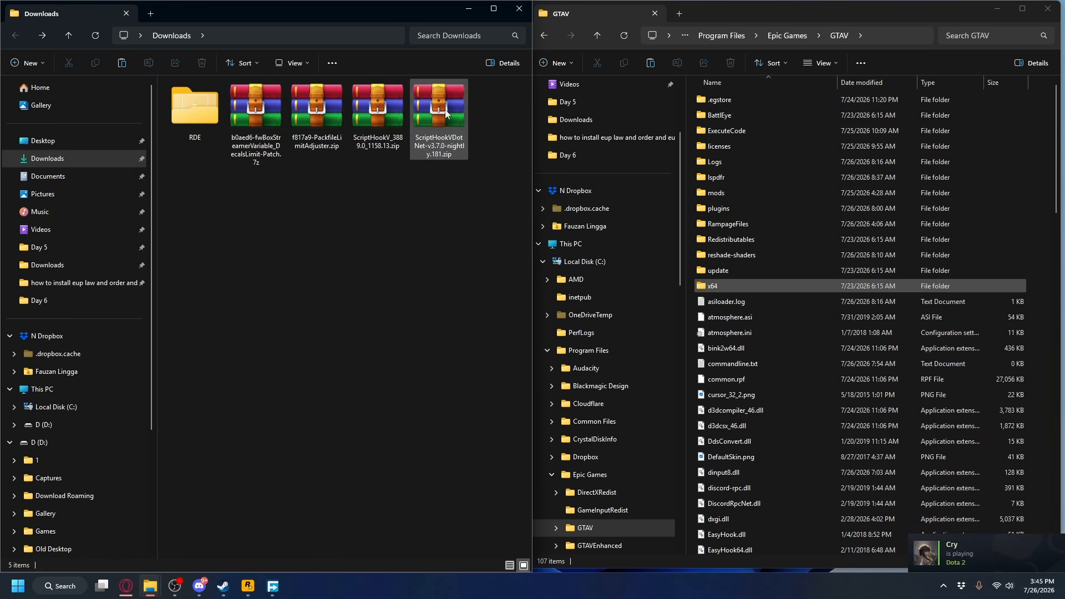
Switch to the Epic Games Launcher and open the management settings of Grand Theft Auto V to find its install location.
{"action": "left_click", "coordinate": [747, 12]}
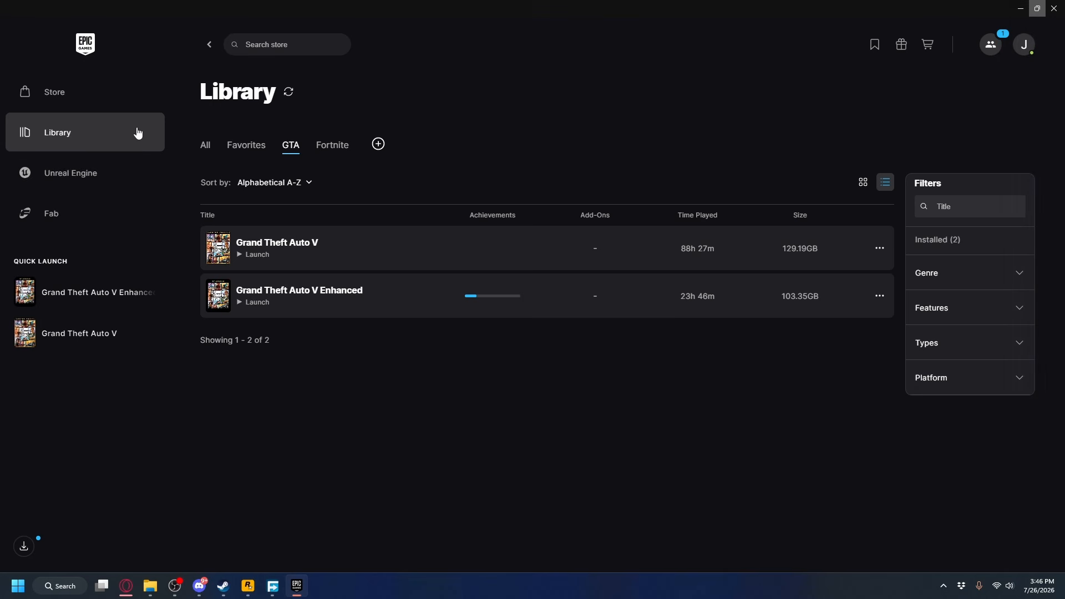
{"action": "left_click", "coordinate": [881, 249]}
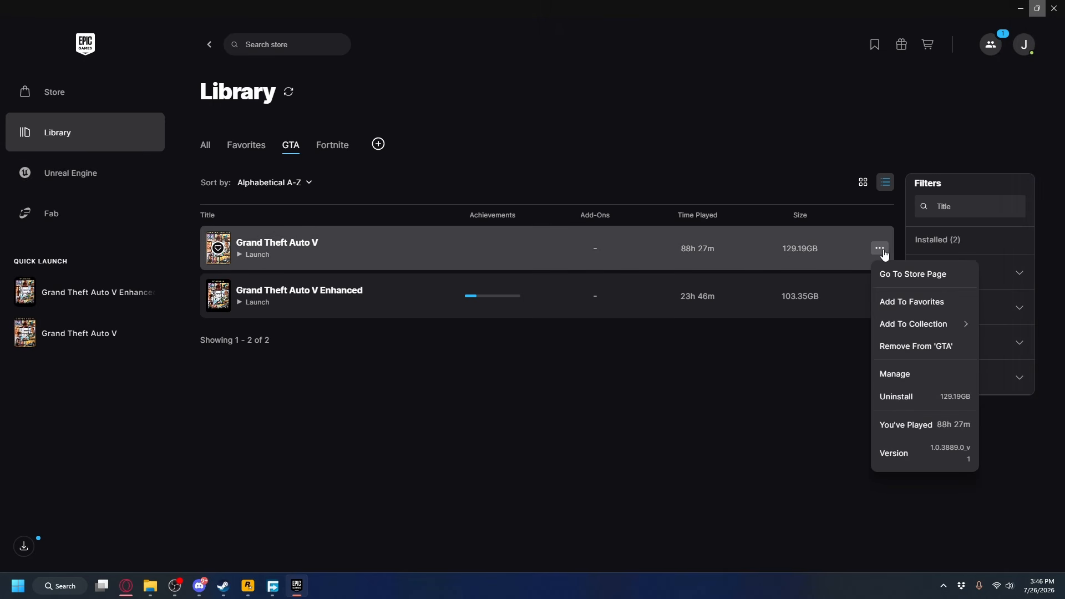
{"action": "left_click", "coordinate": [931, 380]}
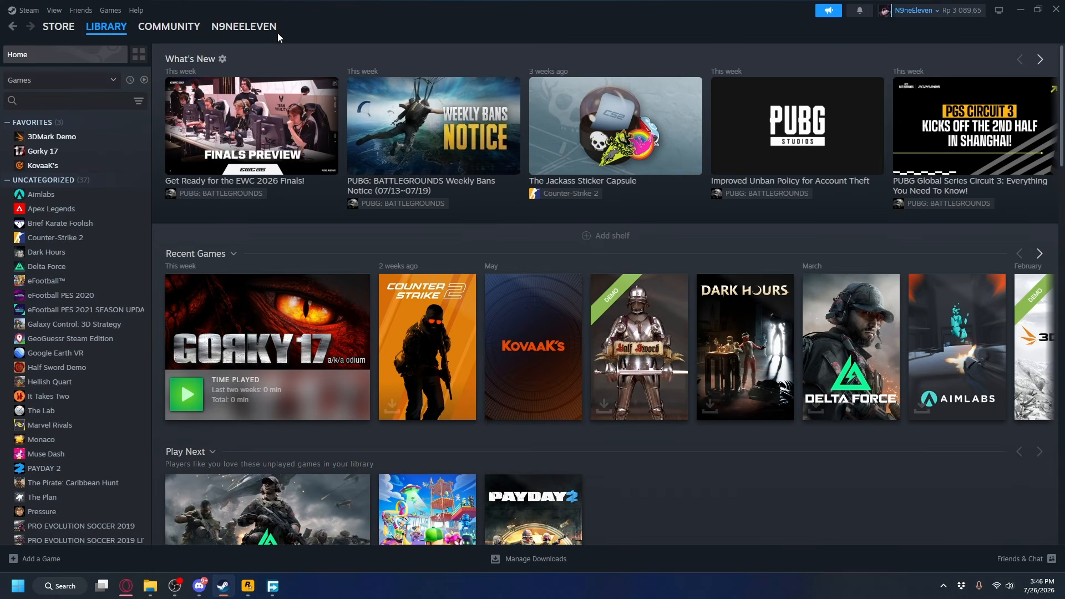
Switch to the Steam library and bring up the options for 3DMark Demo.
{"action": "mouse_move", "coordinate": [103, 30]}
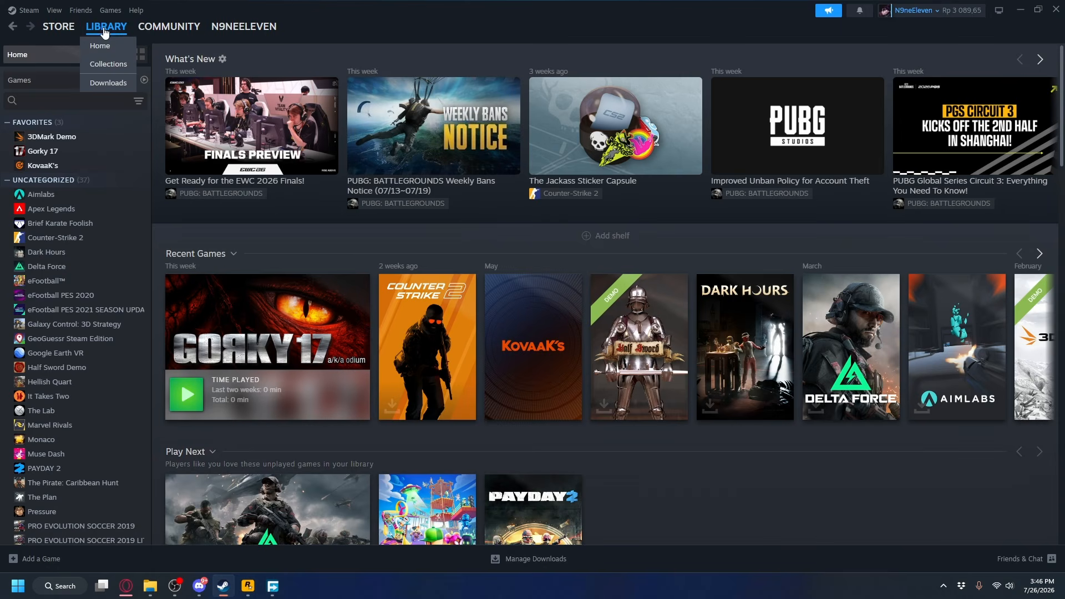
{"action": "right_click", "coordinate": [66, 137]}
{"action": "mouse_move", "coordinate": [114, 205]}
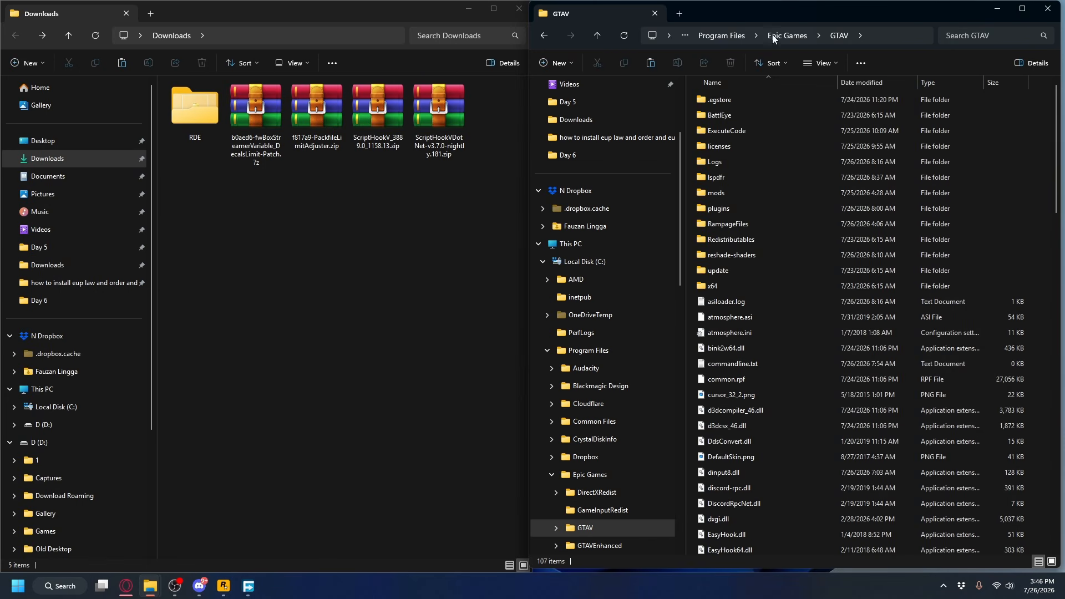
Extract ScriptHookV_3889.0_1158.13.zip into its own folder in Downloads.
{"action": "left_click_drag", "start_coordinate": [468, 198], "coordinate": [240, 103]}
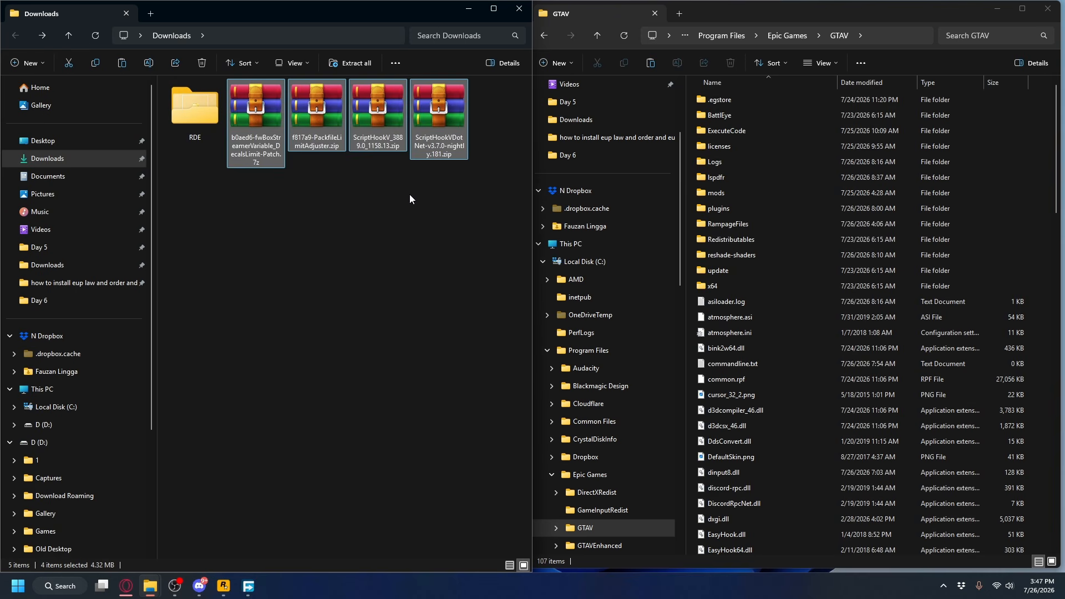
{"action": "left_click", "coordinate": [410, 195]}
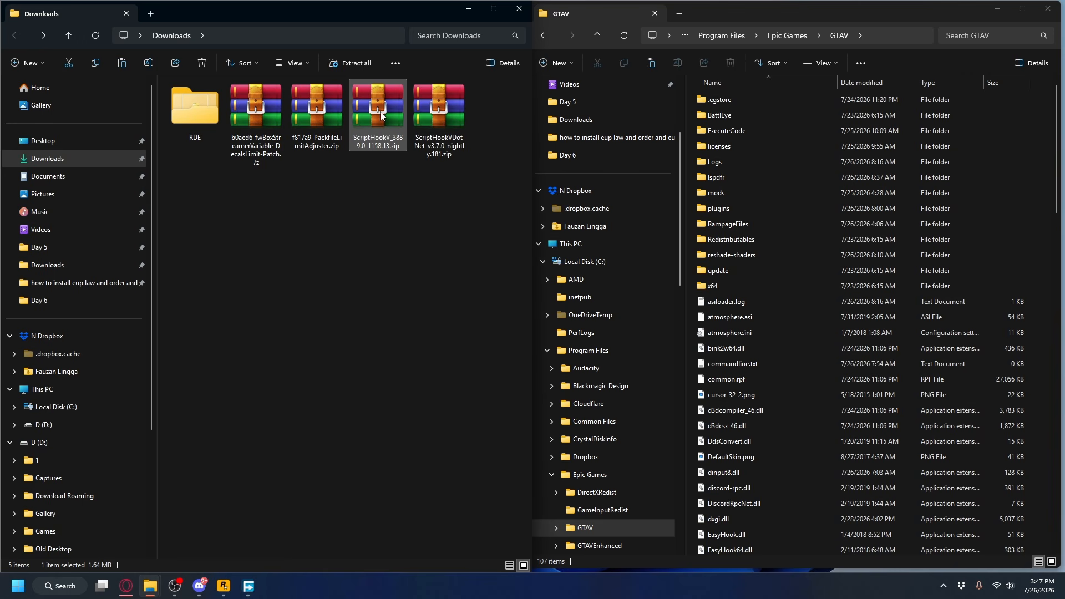
{"action": "right_click", "coordinate": [381, 109]}
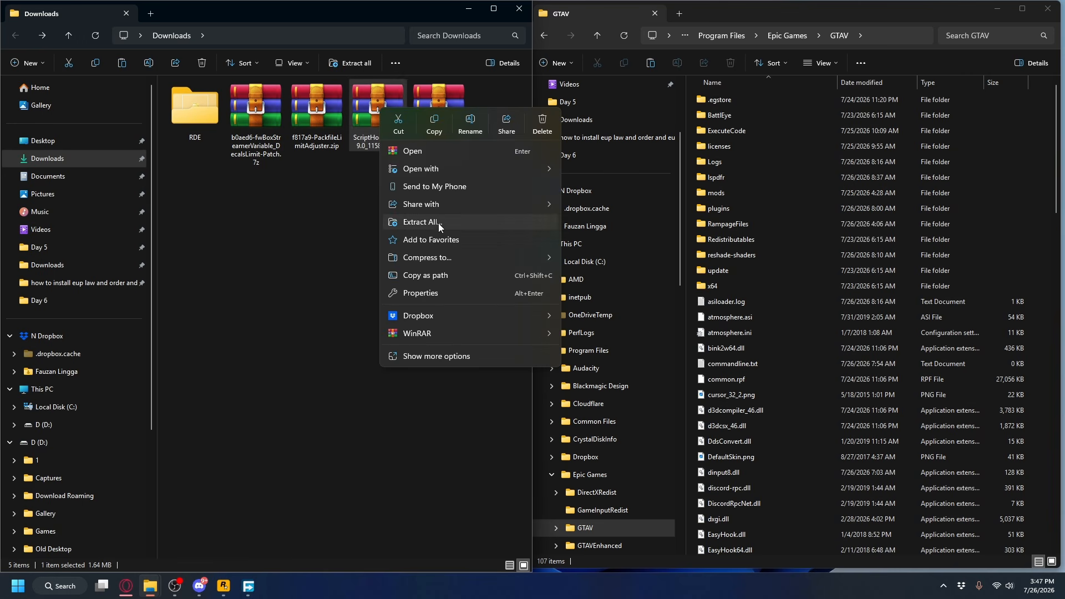
{"action": "left_click", "coordinate": [431, 222]}
{"action": "left_click", "coordinate": [635, 399]}
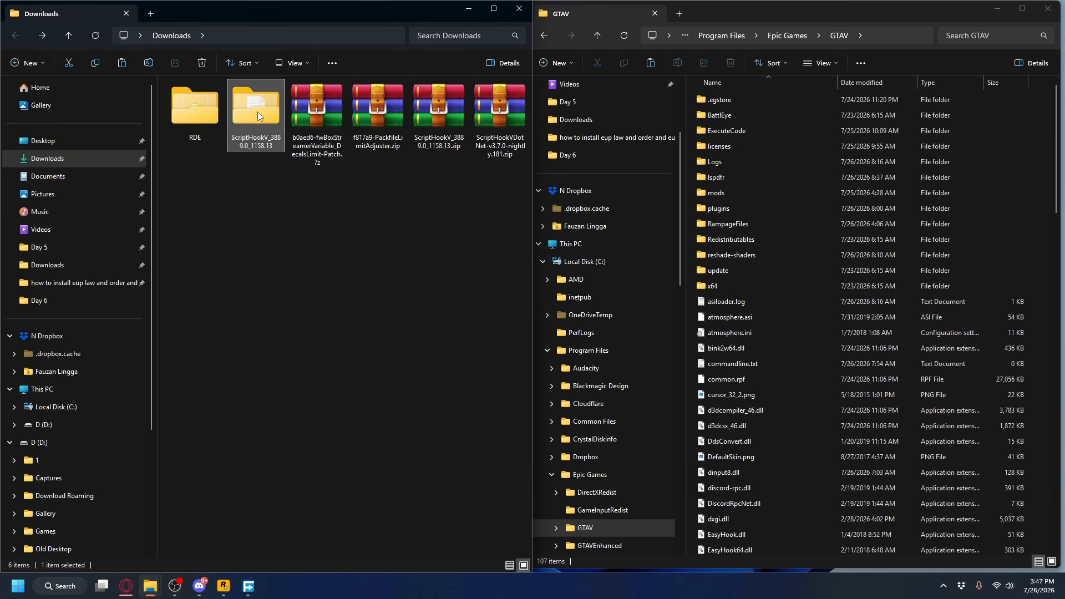
Move dinput8.dll, ScriptHookV.dll and xinput1_4.dll from the extracted ScriptHookV bin folder into the GTAV game folder.
{"action": "double_click", "coordinate": [258, 119]}
{"action": "double_click", "coordinate": [200, 99]}
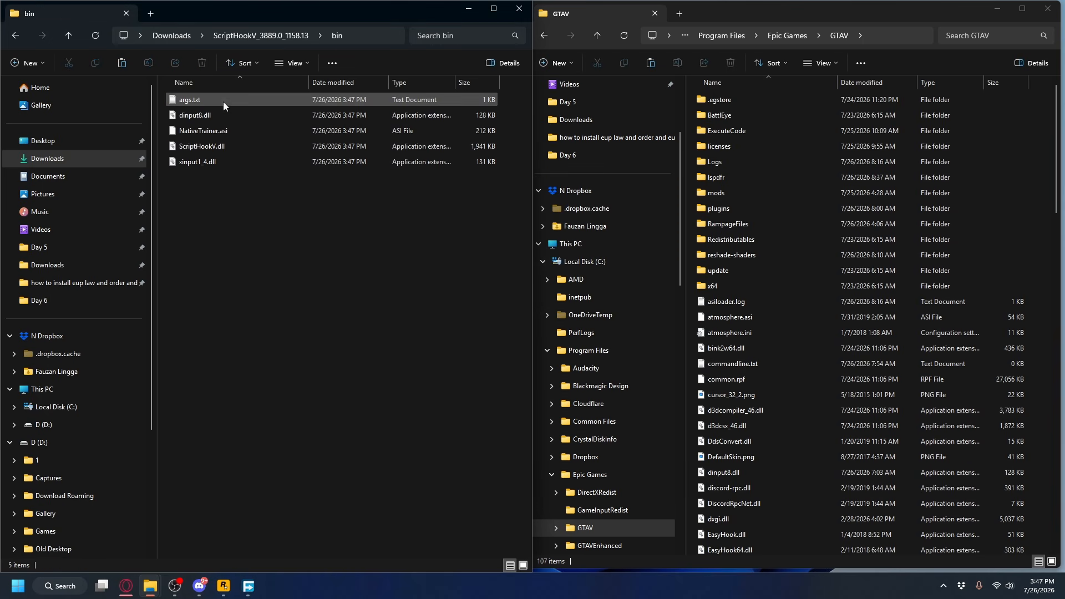
{"action": "left_click", "coordinate": [215, 146]}
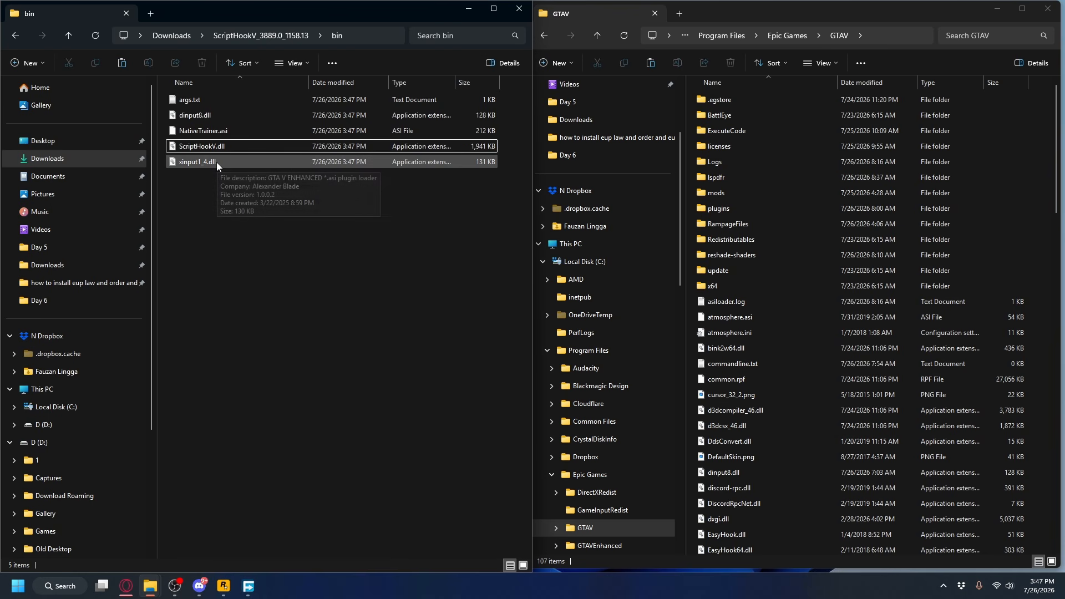
{"action": "left_click", "coordinate": [216, 162], "text": "ctrl"}
{"action": "left_click", "coordinate": [206, 115], "text": "ctrl"}
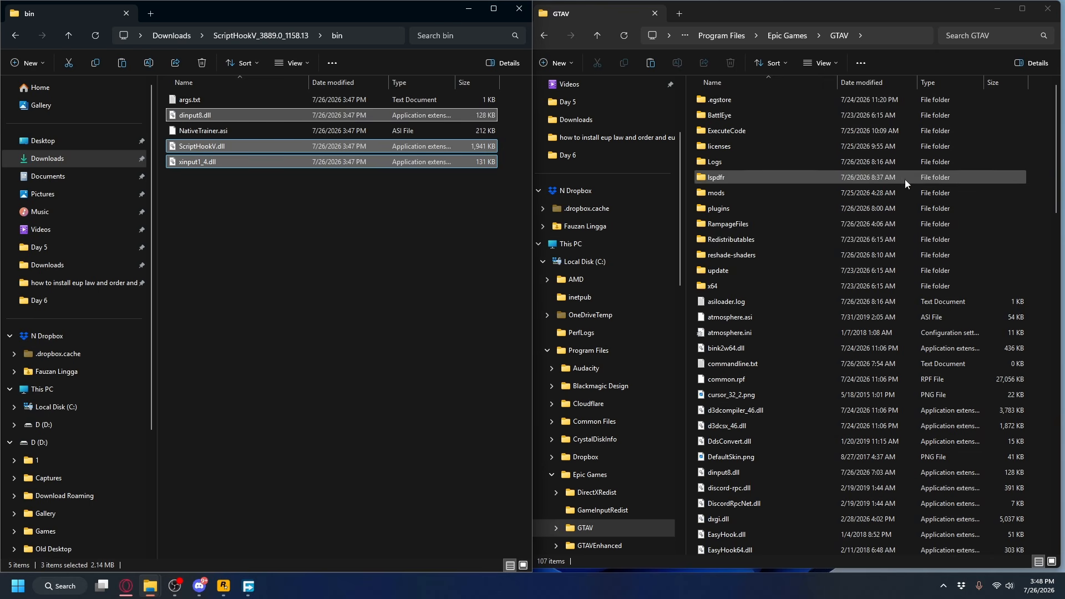
{"action": "left_click_drag", "start_coordinate": [199, 115], "coordinate": [1032, 145]}
{"action": "left_click", "coordinate": [496, 203]}
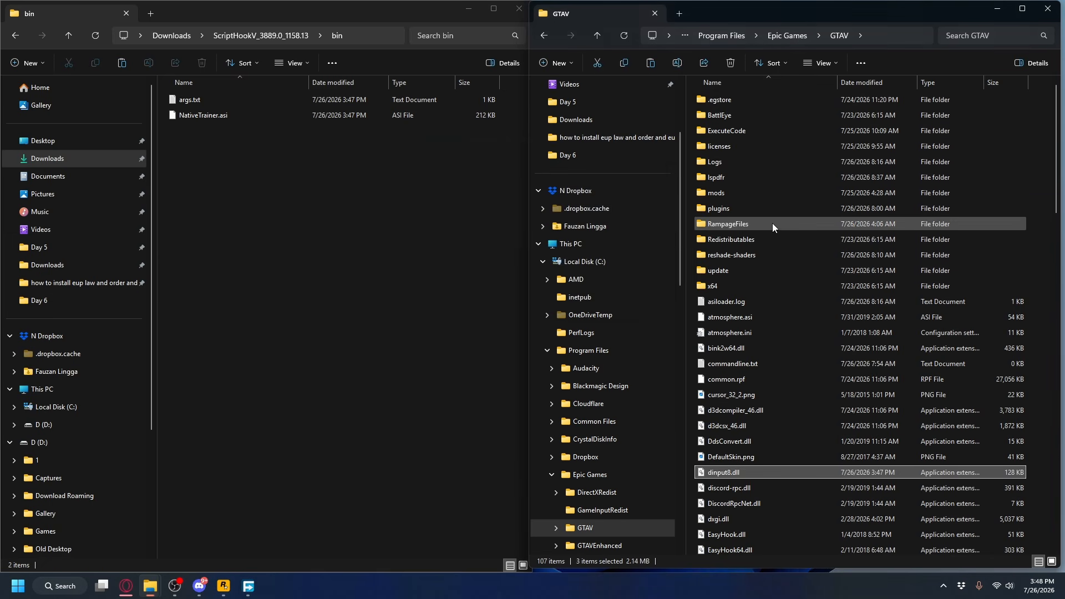
{"action": "scroll", "coordinate": [862, 375], "scroll_direction": "down", "scroll_amount": 4}
Return to Downloads, extract ScriptHookVDotNet-v3.7.0-nightly.181.zip into its own folder and open that folder.
{"action": "left_click", "coordinate": [361, 266]}
{"action": "key", "text": "alt+Left"}
{"action": "key", "text": "alt+Left"}
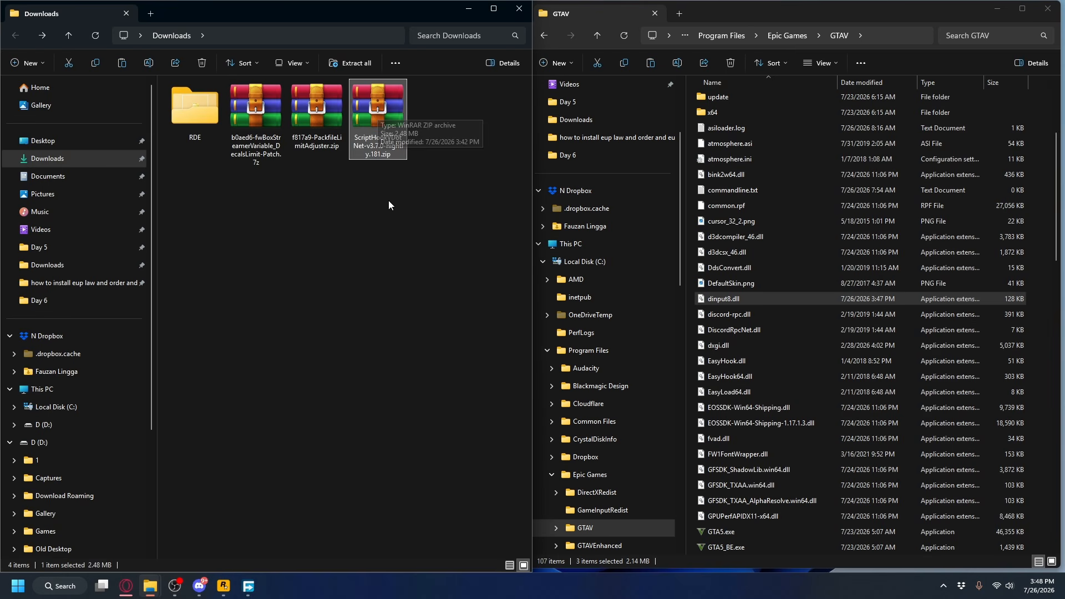
{"action": "right_click", "coordinate": [375, 114]}
{"action": "left_click", "coordinate": [411, 228]}
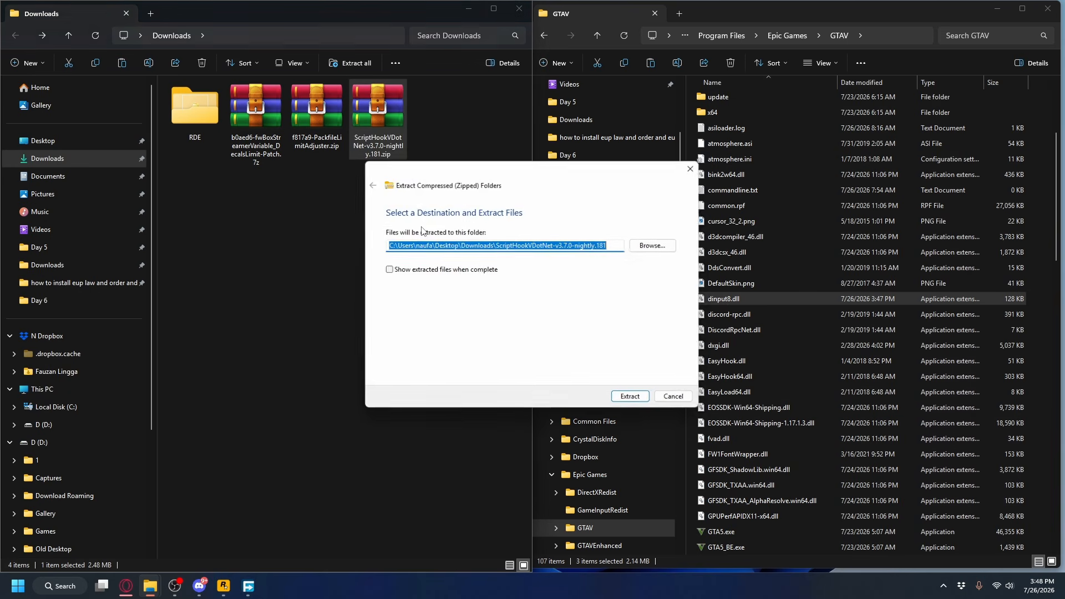
{"action": "left_click", "coordinate": [631, 399]}
{"action": "double_click", "coordinate": [261, 128]}
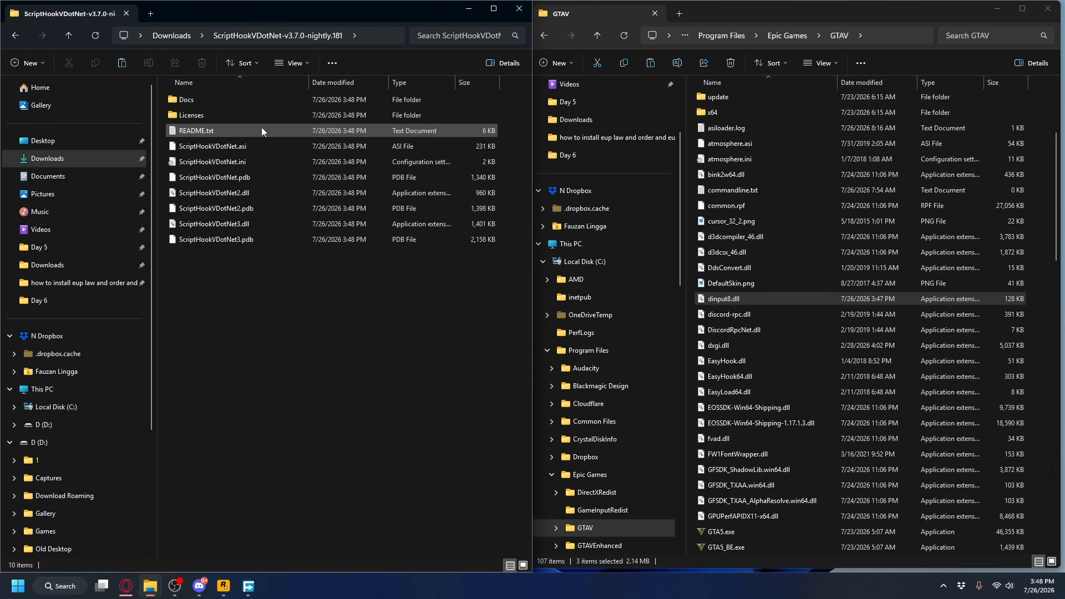
Move all the ScriptHookVDotNet .asi, .ini, .dll and .pdb files into the GTAV game folder, leaving out Docs, Licenses and README.txt.
{"action": "left_click_drag", "start_coordinate": [264, 280], "coordinate": [222, 148]}
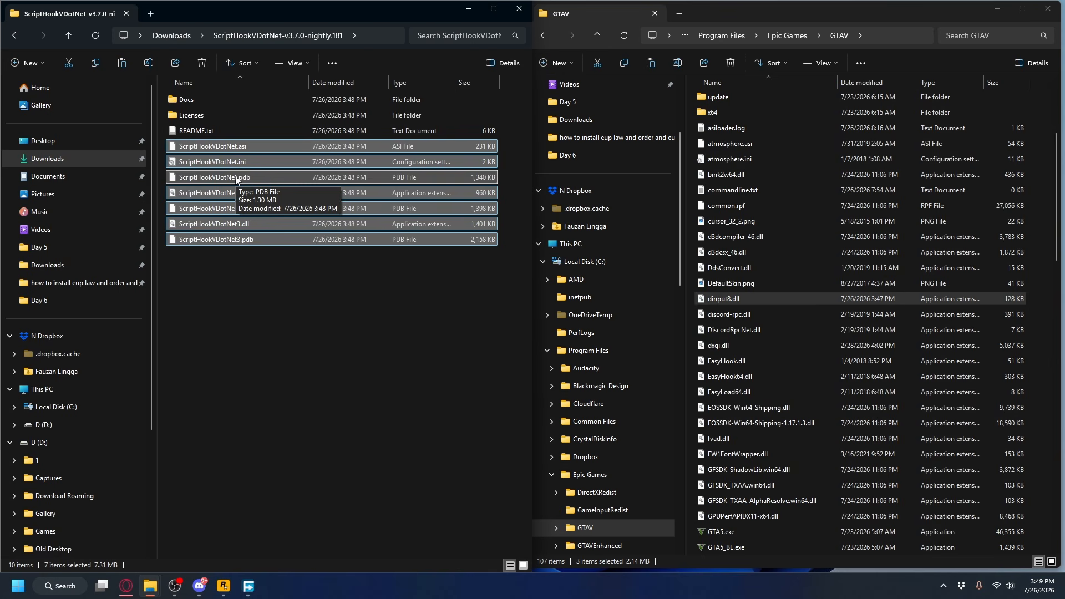
{"action": "left_click_drag", "start_coordinate": [236, 179], "coordinate": [1037, 232]}
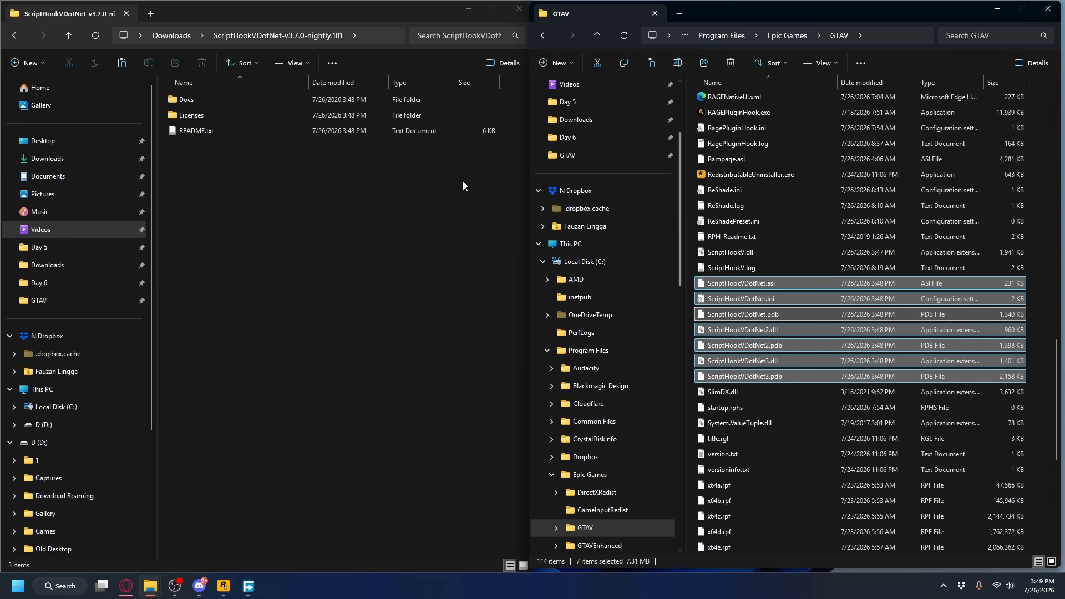
{"action": "left_click", "coordinate": [372, 201]}
Go back to Downloads, extract f817a9-PackfileLimitAdjuster.zip into its own folder and open that folder.
{"action": "key", "text": "alt+Left"}
{"action": "left_click", "coordinate": [325, 108]}
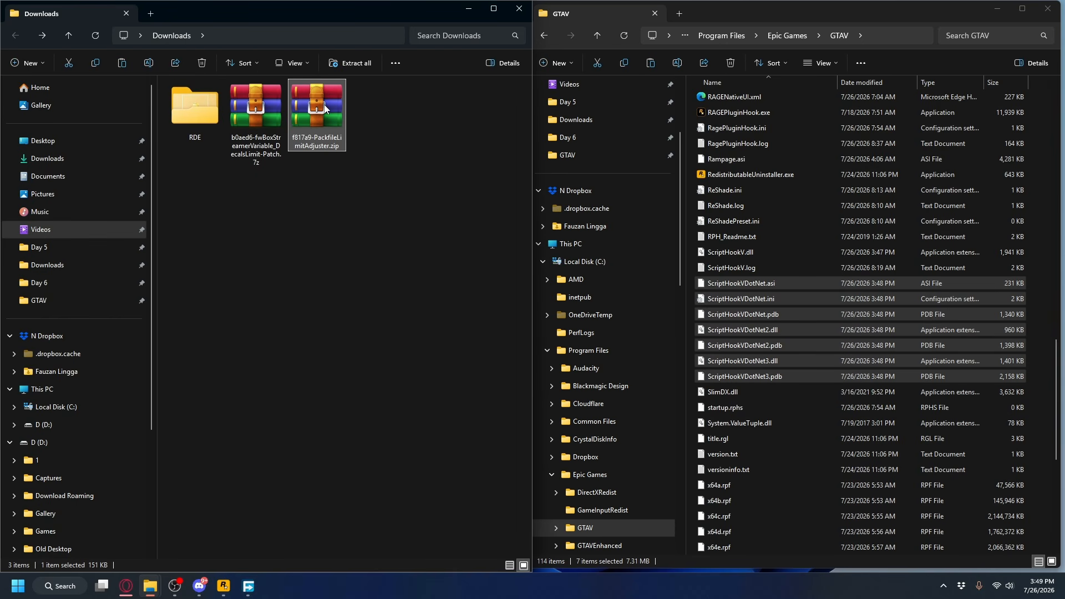
{"action": "right_click", "coordinate": [317, 116]}
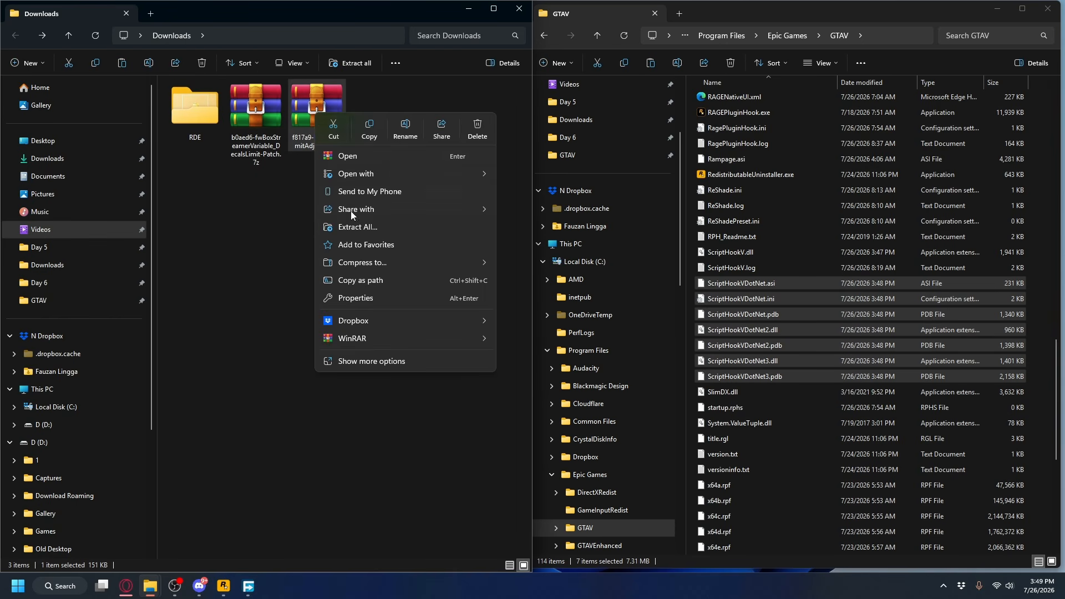
{"action": "left_click", "coordinate": [358, 223]}
{"action": "left_click", "coordinate": [196, 112]}
{"action": "double_click", "coordinate": [197, 112]}
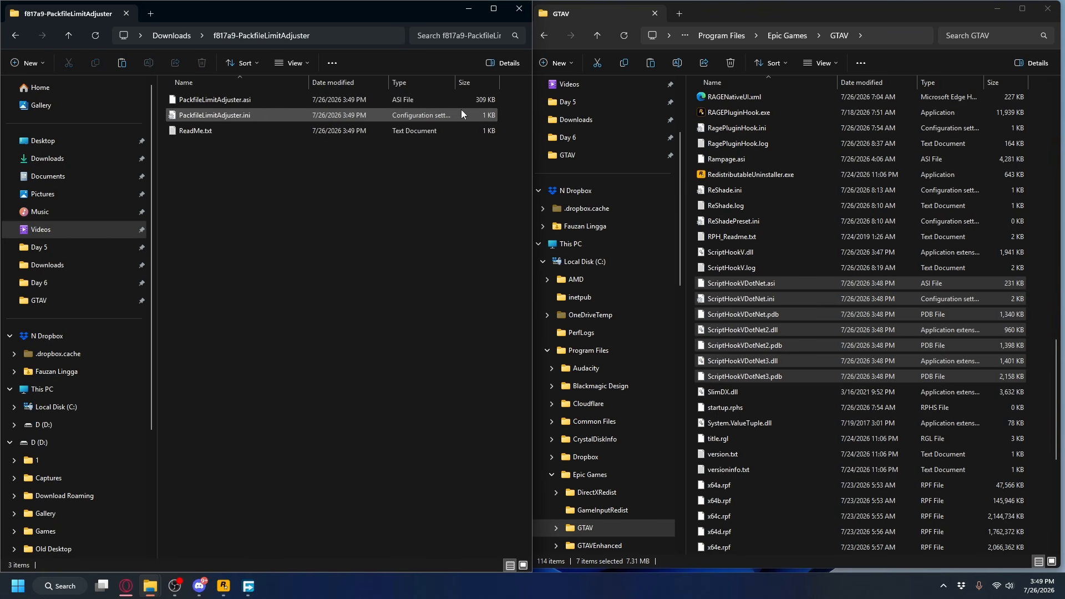
Move PackfileLimitAdjuster.asi and PackfileLimitAdjuster.ini into the GTAV game folder.
{"action": "left_click_drag", "start_coordinate": [457, 113], "coordinate": [400, 103]}
{"action": "left_click_drag", "start_coordinate": [229, 99], "coordinate": [1043, 189]}
{"action": "scroll", "coordinate": [804, 203], "scroll_direction": "up", "scroll_amount": 3}
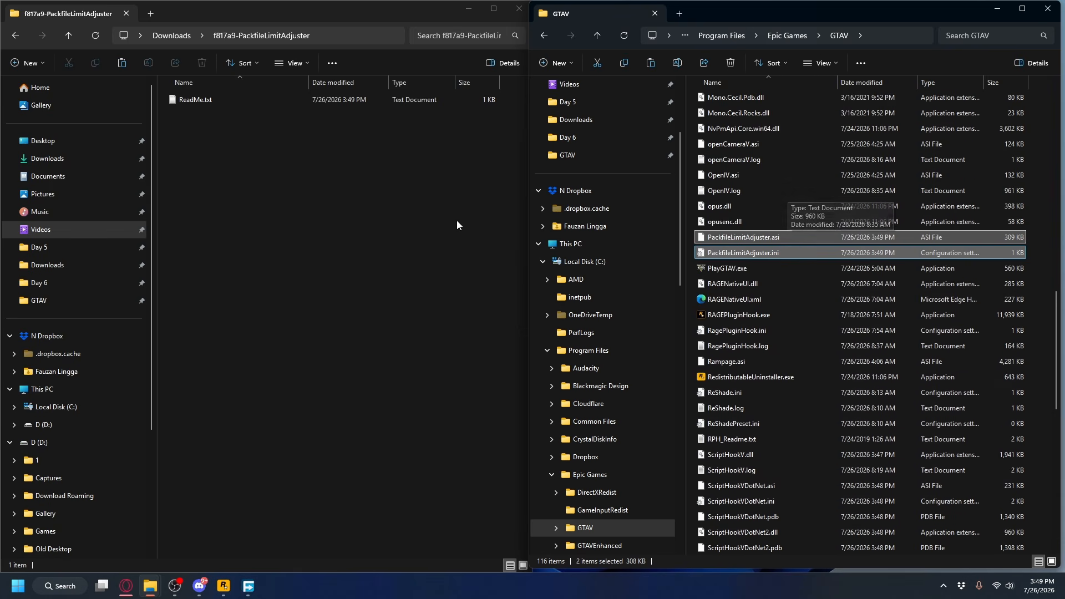
Extract b0aed6-fwBoxStreamerVariable_DecalsLimit-Patch.7z in Downloads and move its .asi and .toml files into the GTAV game folder.
{"action": "key", "text": "alt+Left"}
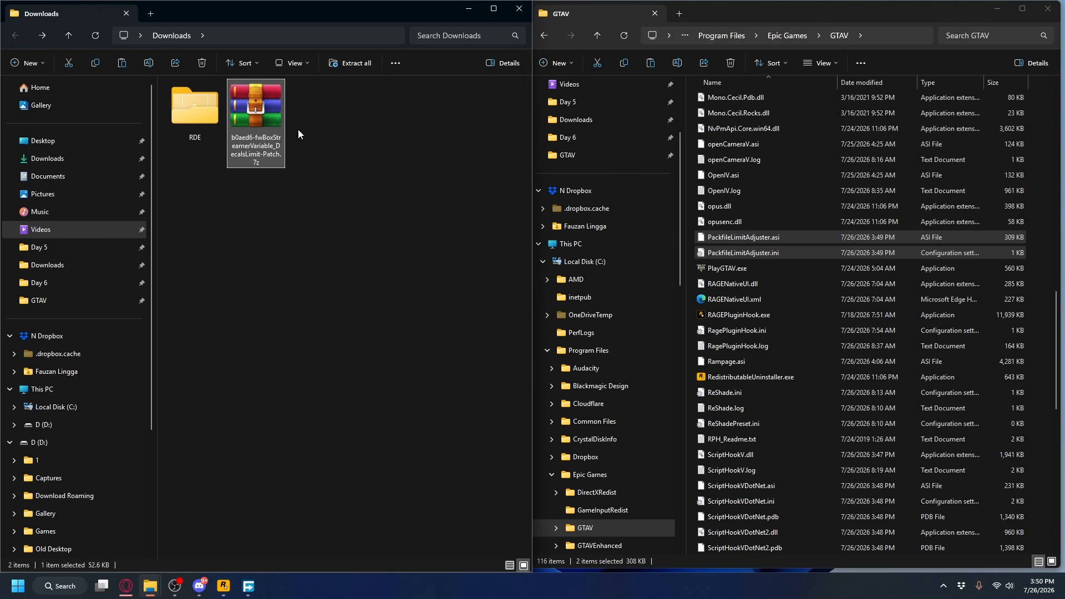
{"action": "right_click", "coordinate": [266, 112]}
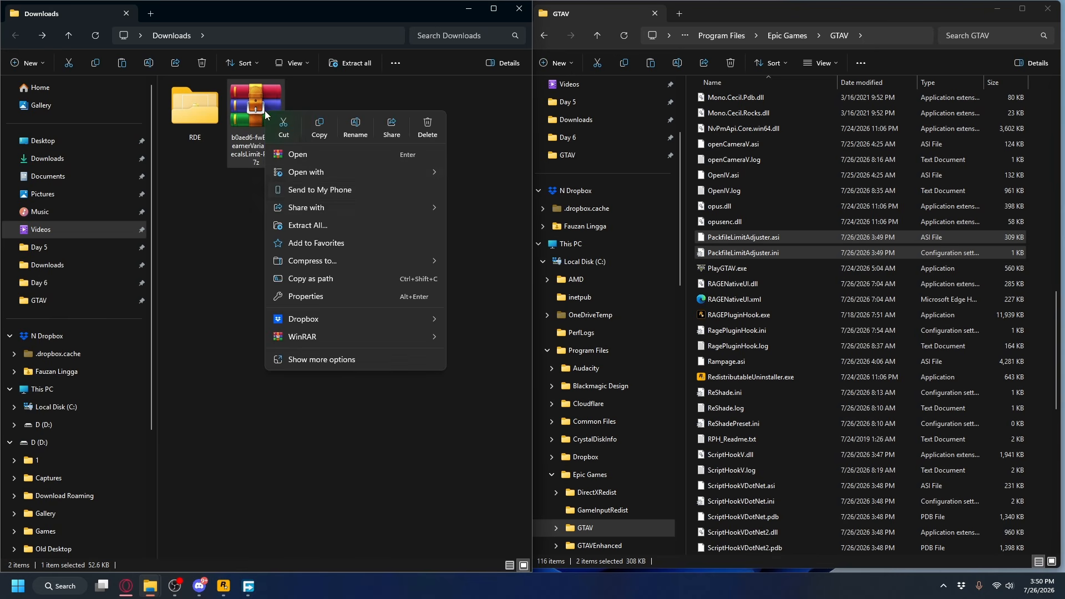
{"action": "left_click", "coordinate": [311, 222]}
{"action": "left_click", "coordinate": [632, 397]}
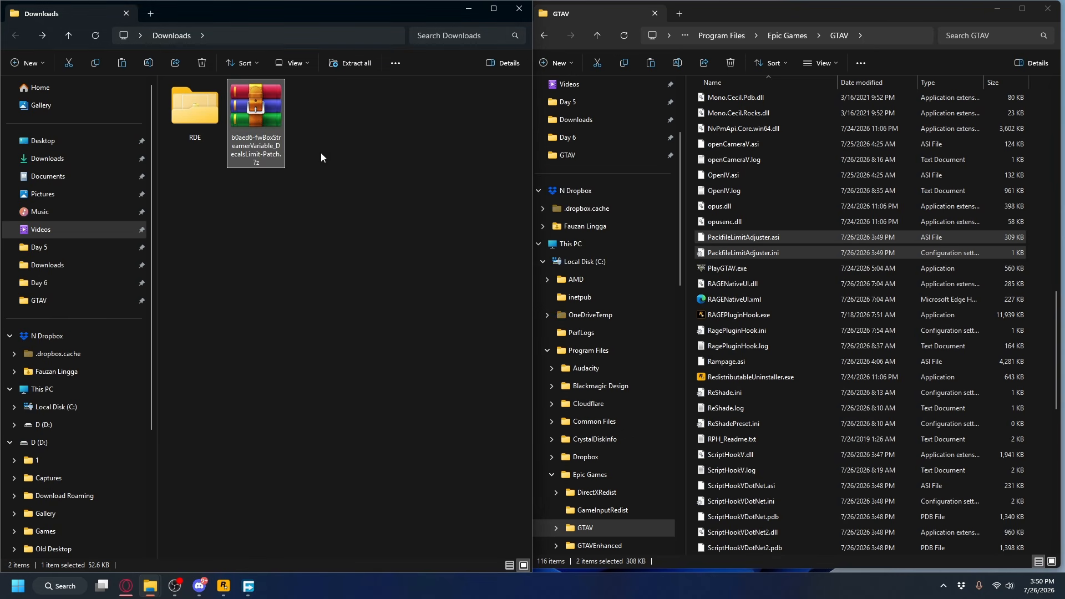
{"action": "left_click_drag", "start_coordinate": [250, 131], "coordinate": [1033, 226]}
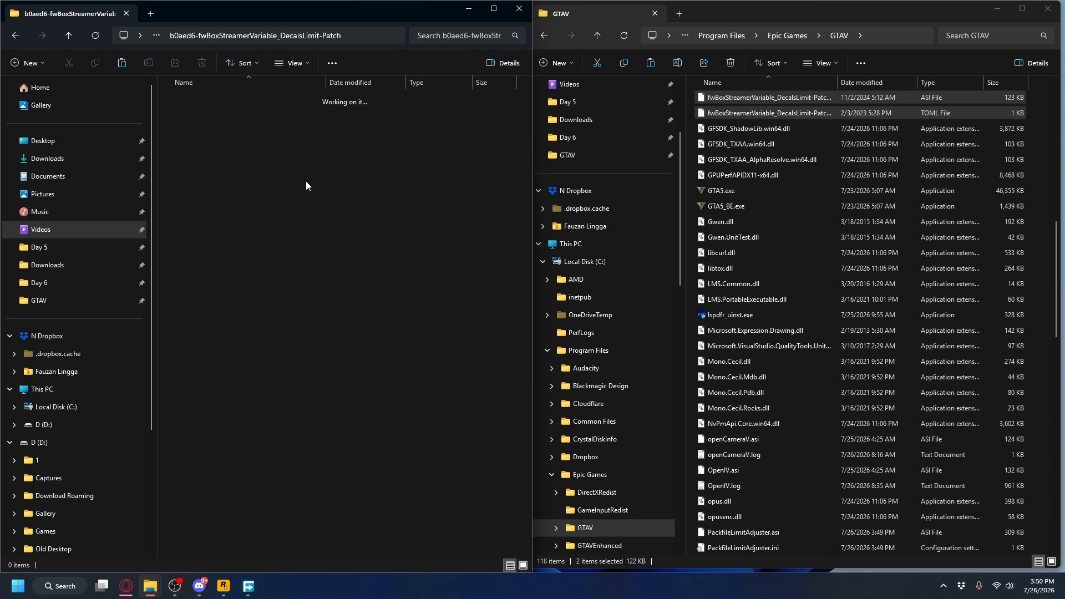
Open the RDE folder in Downloads and locate the two mod archives and the ovisetup.exe installer.
{"action": "key", "text": "alt+Left"}
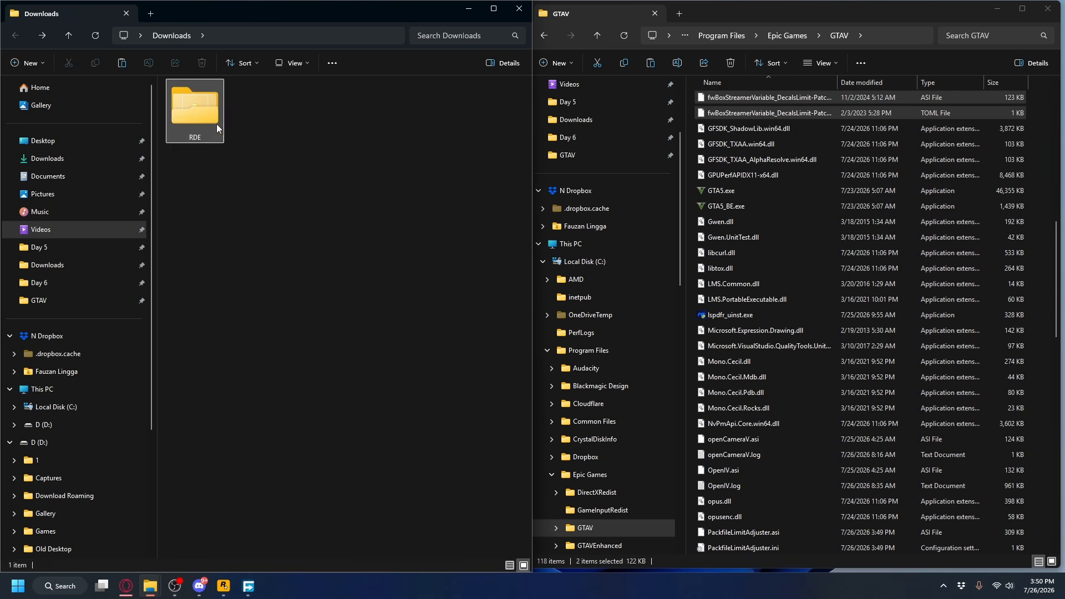
{"action": "double_click", "coordinate": [194, 113]}
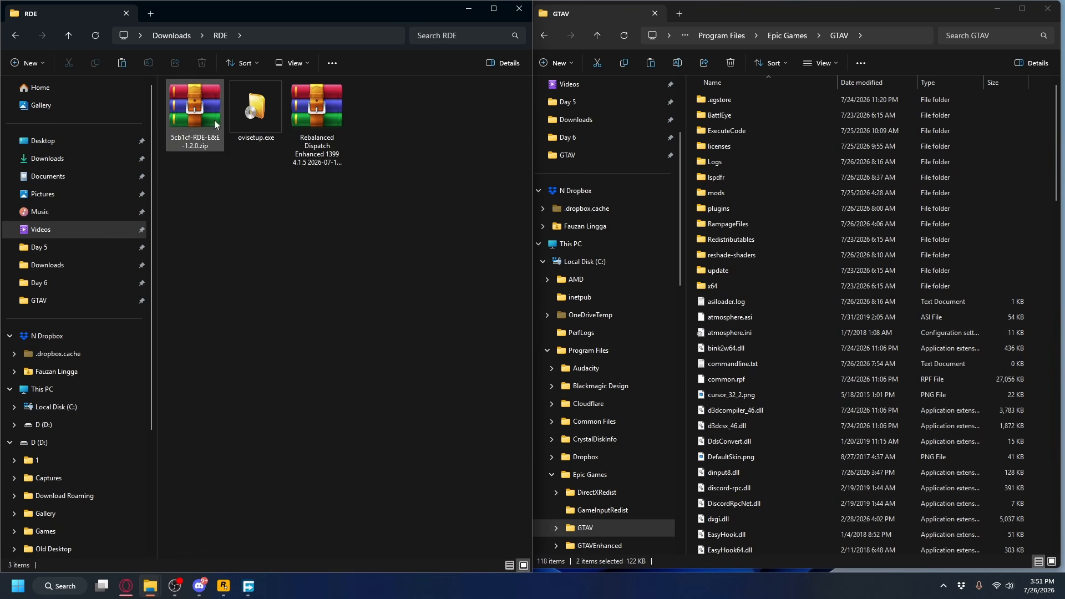
{"action": "left_click", "coordinate": [315, 122]}
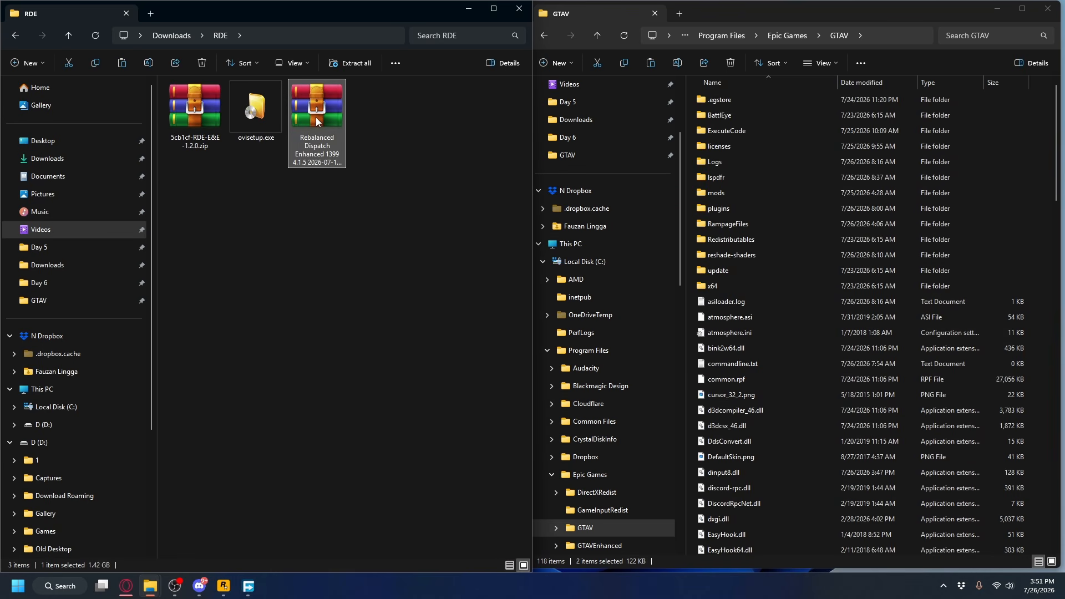
{"action": "left_click", "coordinate": [198, 112]}
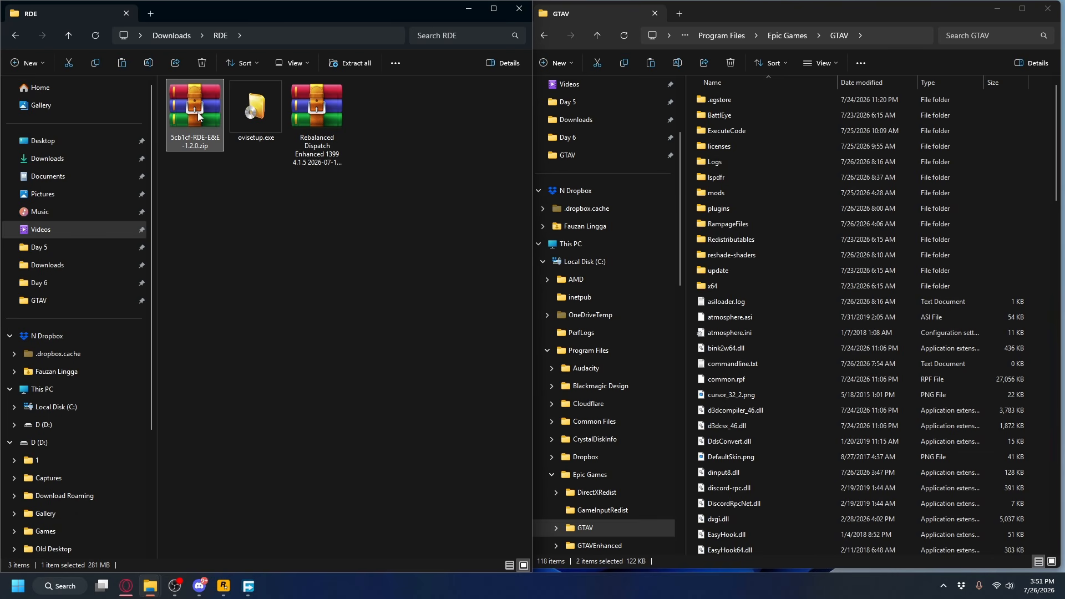
{"action": "left_click", "coordinate": [254, 119]}
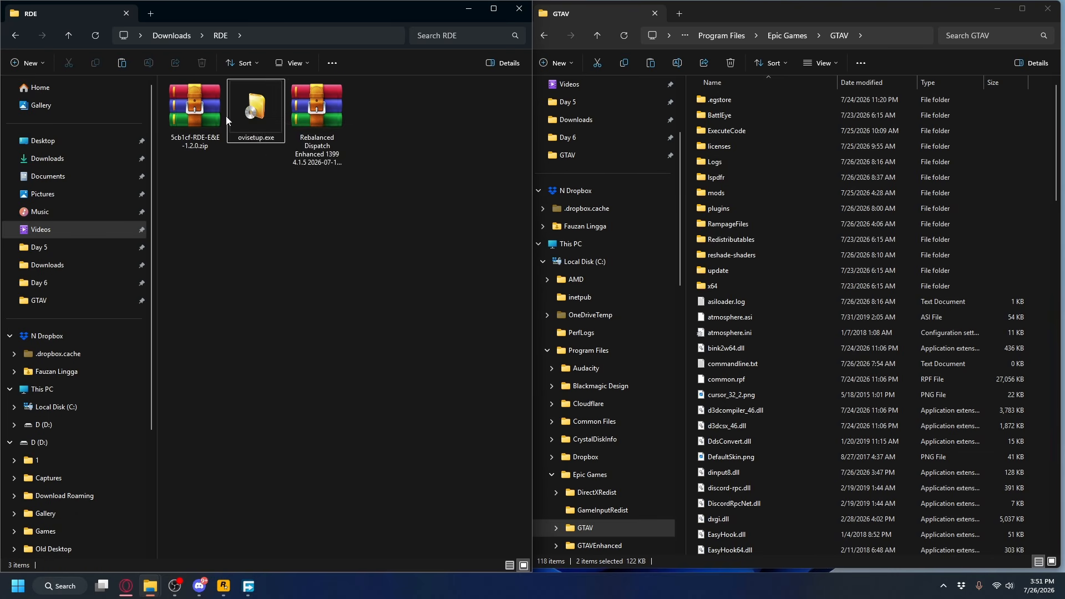
Run ovisetup.exe and install OpenIV to this computer with a desktop icon, confirming the download and closing the installer.
{"action": "double_click", "coordinate": [258, 115]}
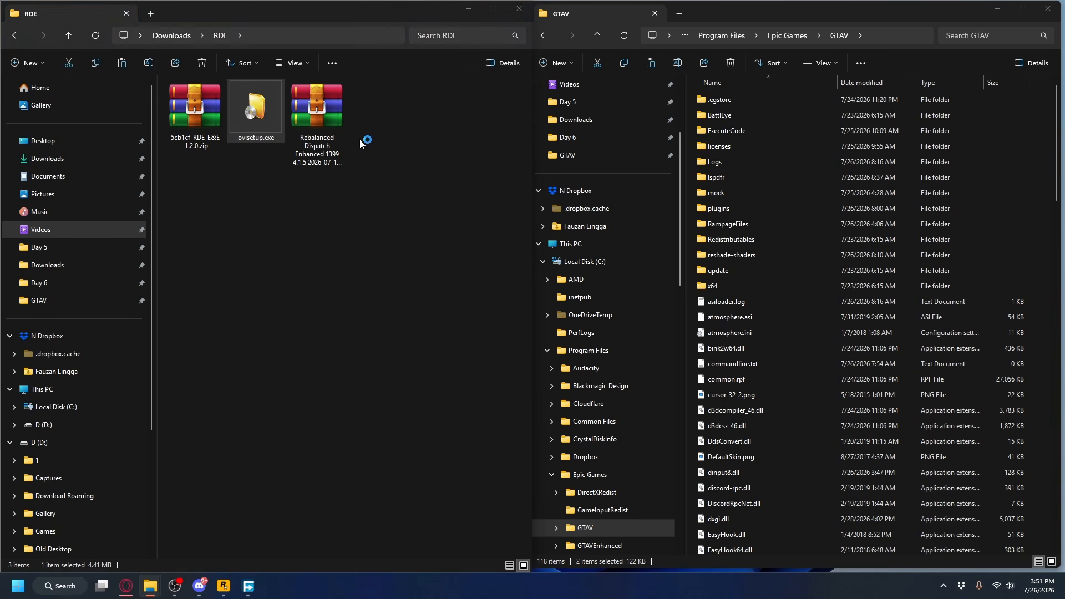
{"action": "left_click", "coordinate": [648, 409]}
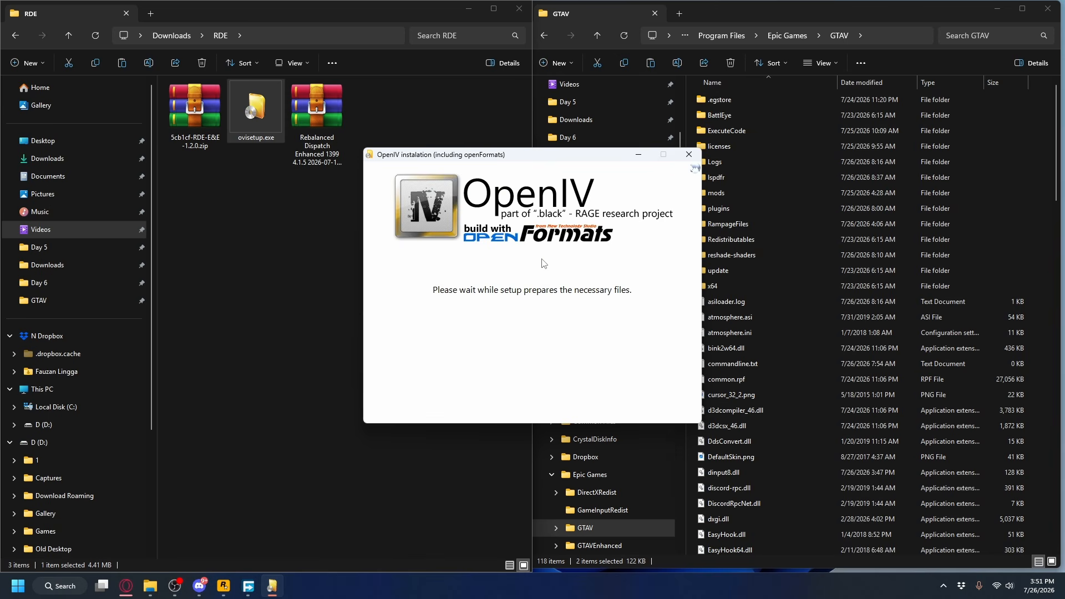
{"action": "left_click_drag", "start_coordinate": [671, 256], "coordinate": [675, 385]}
{"action": "left_click", "coordinate": [393, 399]}
{"action": "left_click", "coordinate": [649, 410]}
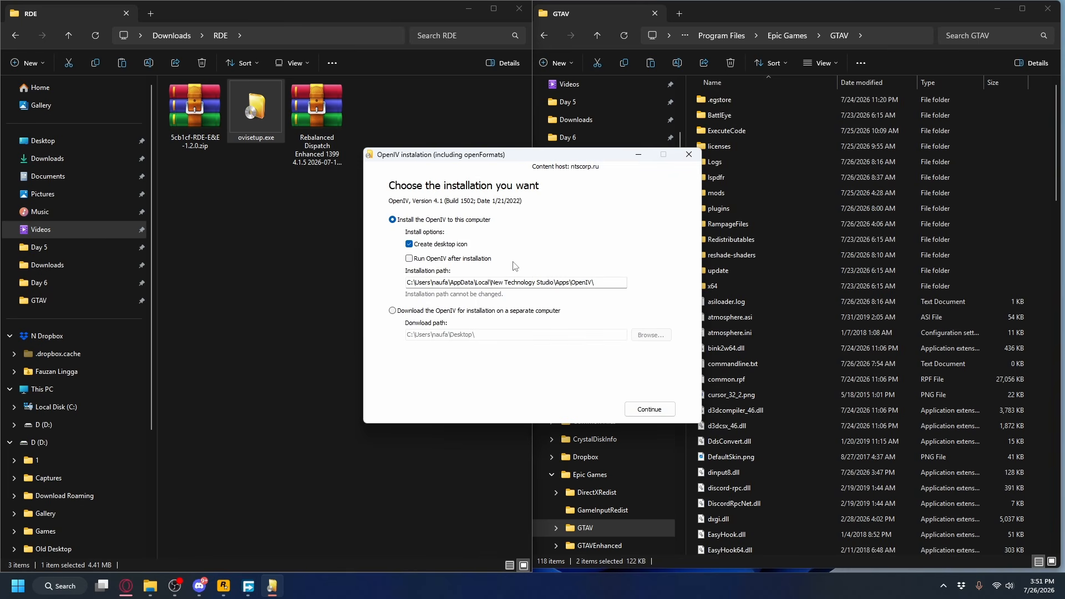
{"action": "left_click", "coordinate": [649, 410]}
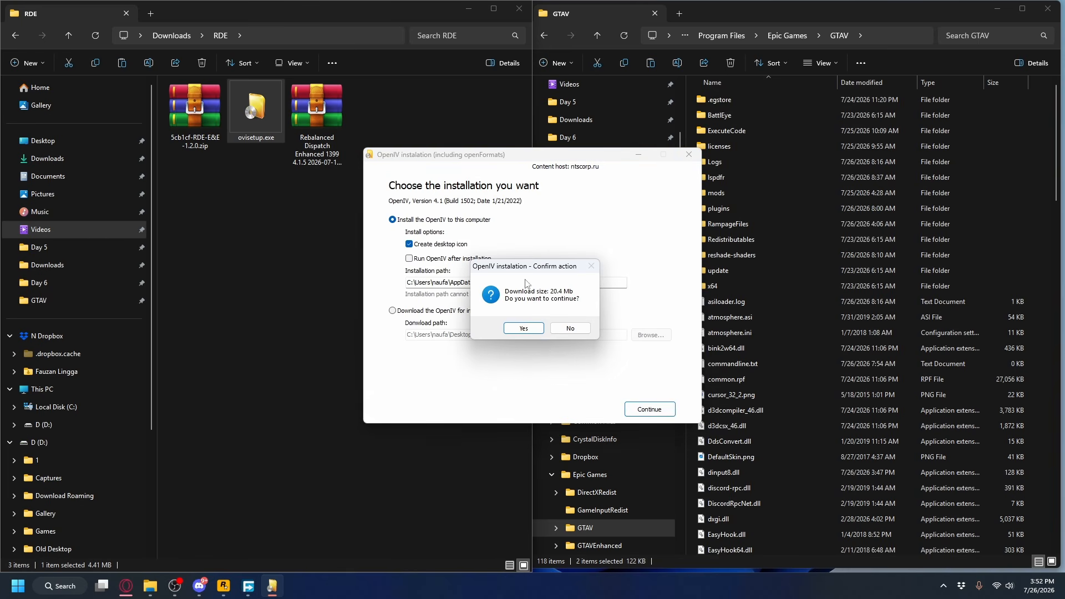
{"action": "left_click", "coordinate": [528, 328]}
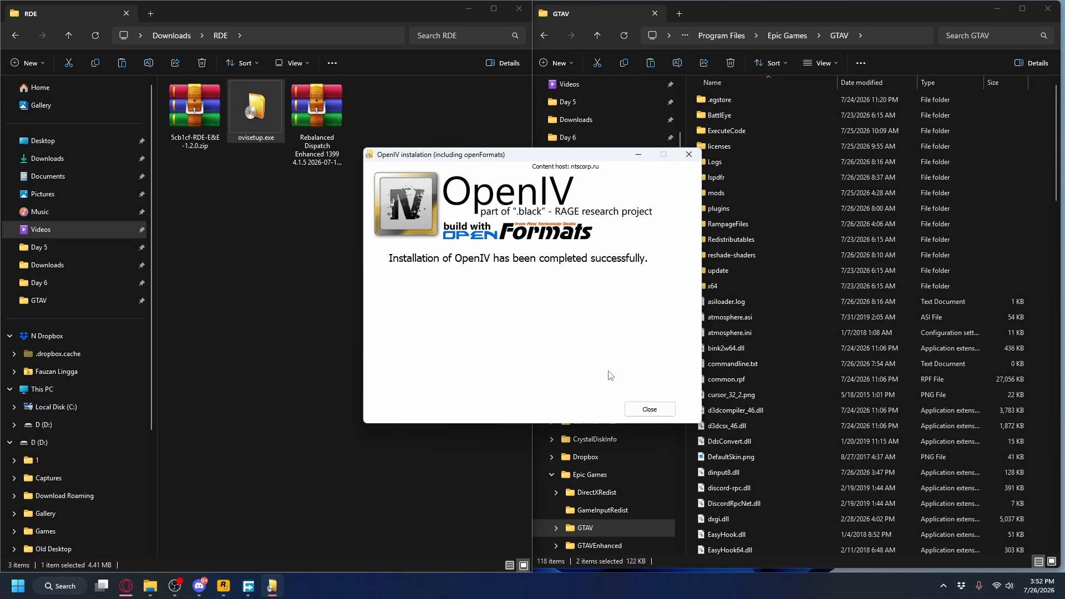
{"action": "left_click", "coordinate": [649, 409]}
Launch OpenIV and choose the Windows version of Grand Theft Auto V.
{"action": "left_click", "coordinate": [17, 585]}
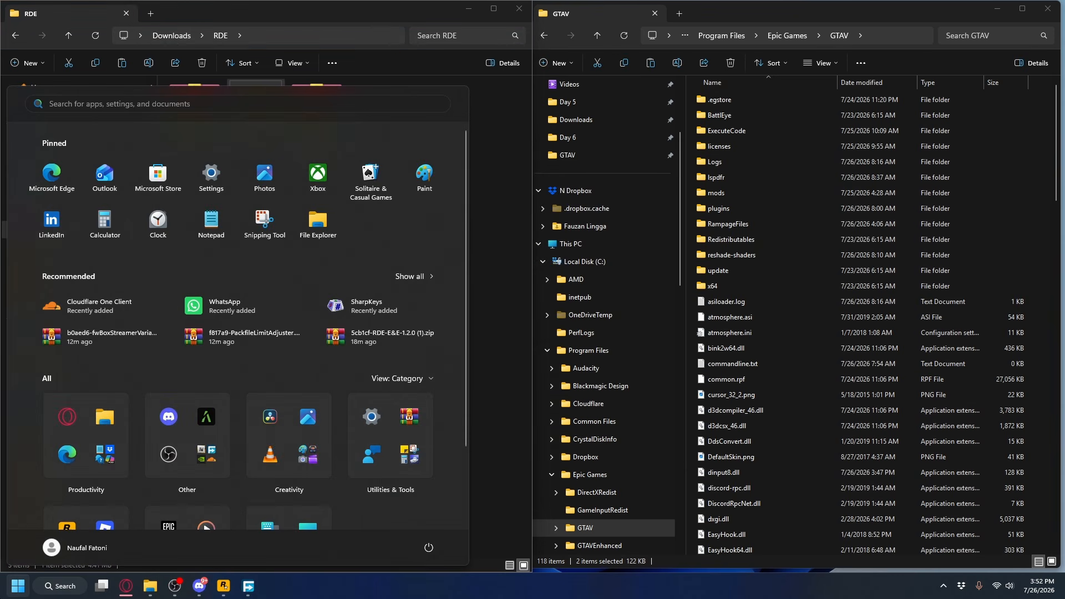
{"action": "type", "text": "ope"}
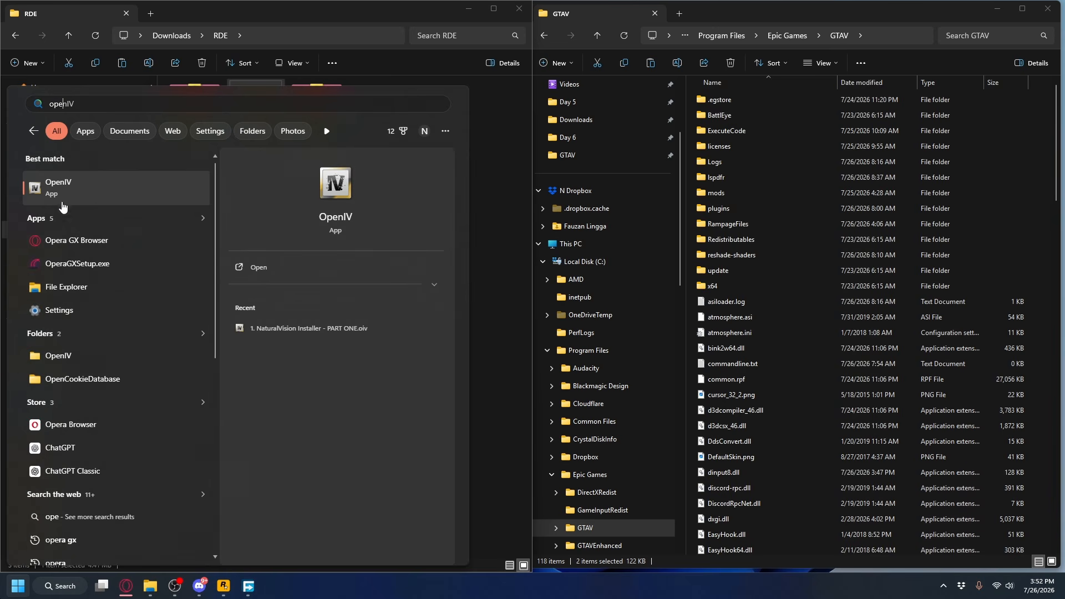
{"action": "left_click", "coordinate": [59, 197]}
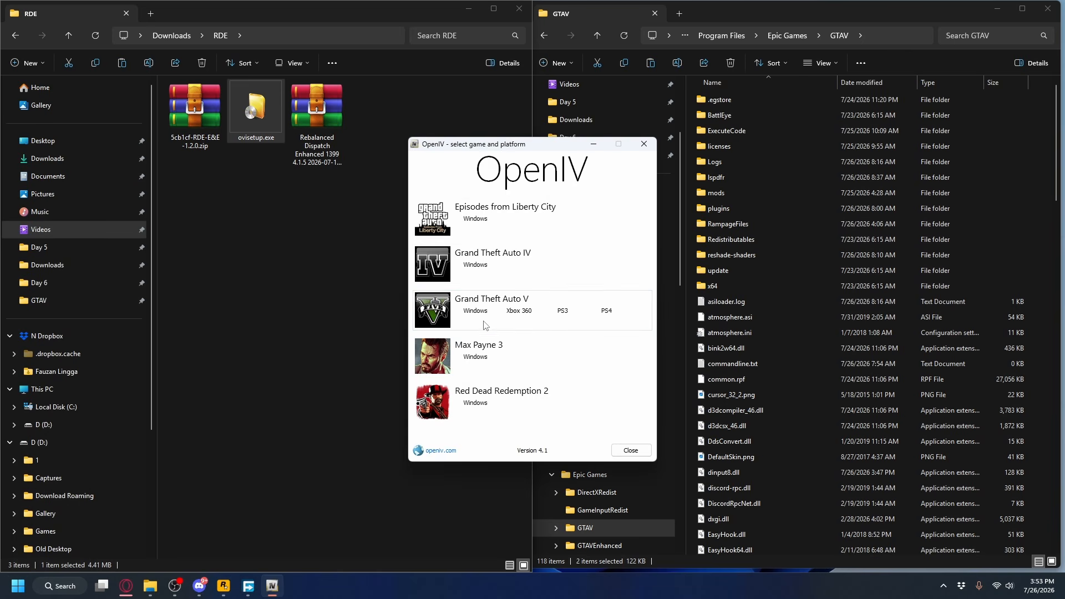
{"action": "left_click", "coordinate": [476, 310]}
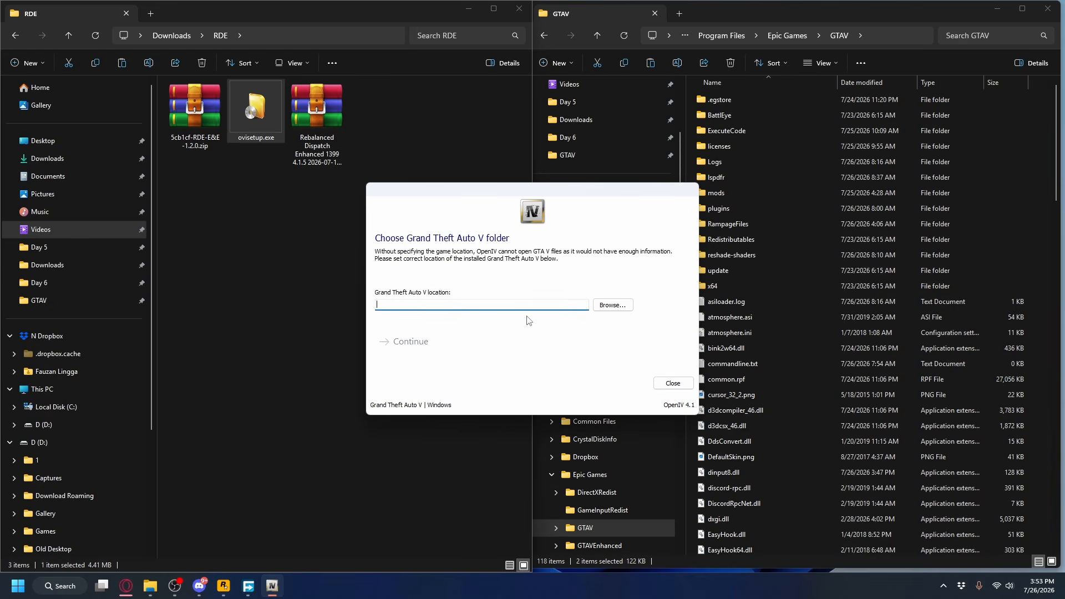
Copy the GTAV game folder's path from File Explorer and return to OpenIV's game location prompt.
{"action": "left_click", "coordinate": [803, 18]}
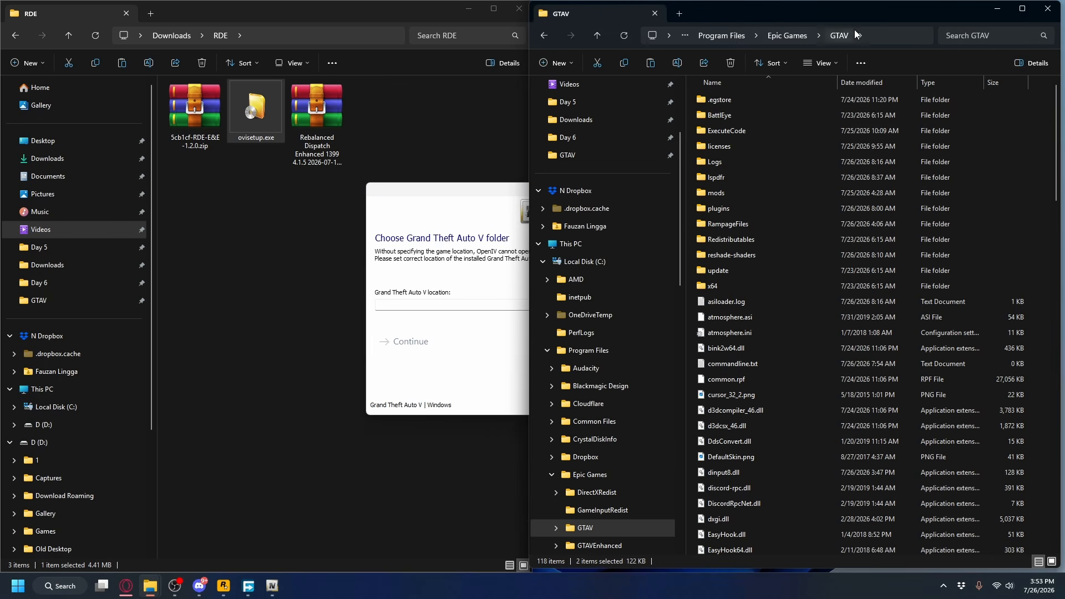
{"action": "left_click", "coordinate": [876, 35]}
{"action": "key", "text": "ctrl+c"}
{"action": "right_click", "coordinate": [738, 37]}
{"action": "left_click", "coordinate": [766, 62]}
{"action": "left_click", "coordinate": [423, 317]}
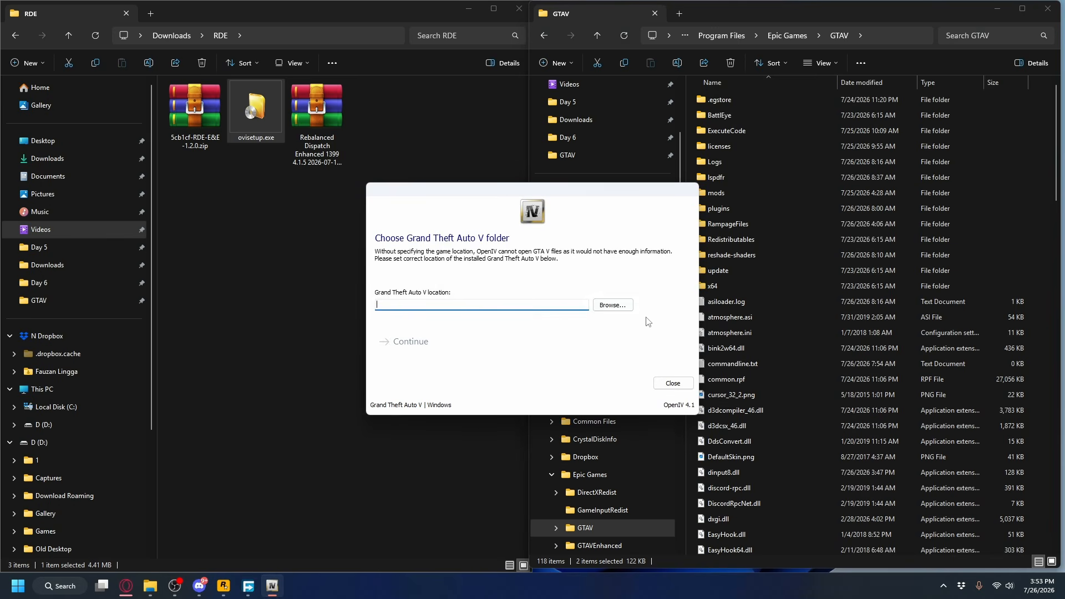
Browse to C:\Program Files\Epic Games\GTAV and select it as the Grand Theft Auto V location in OpenIV.
{"action": "left_click", "coordinate": [617, 305]}
{"action": "right_click", "coordinate": [488, 196]}
{"action": "left_click", "coordinate": [522, 245]}
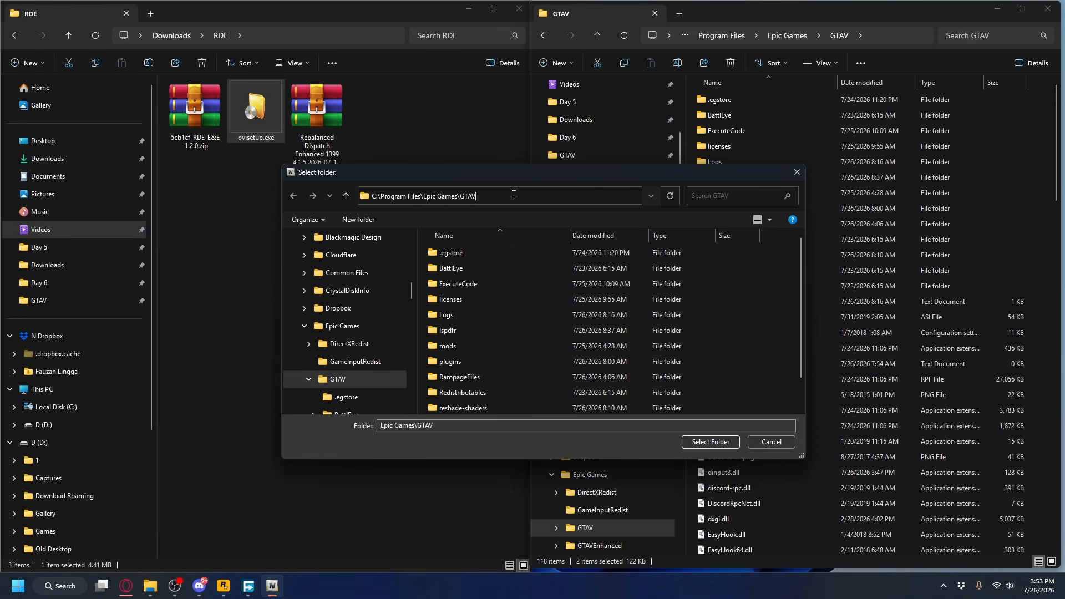
{"action": "key", "text": "Return"}
{"action": "left_click", "coordinate": [709, 443]}
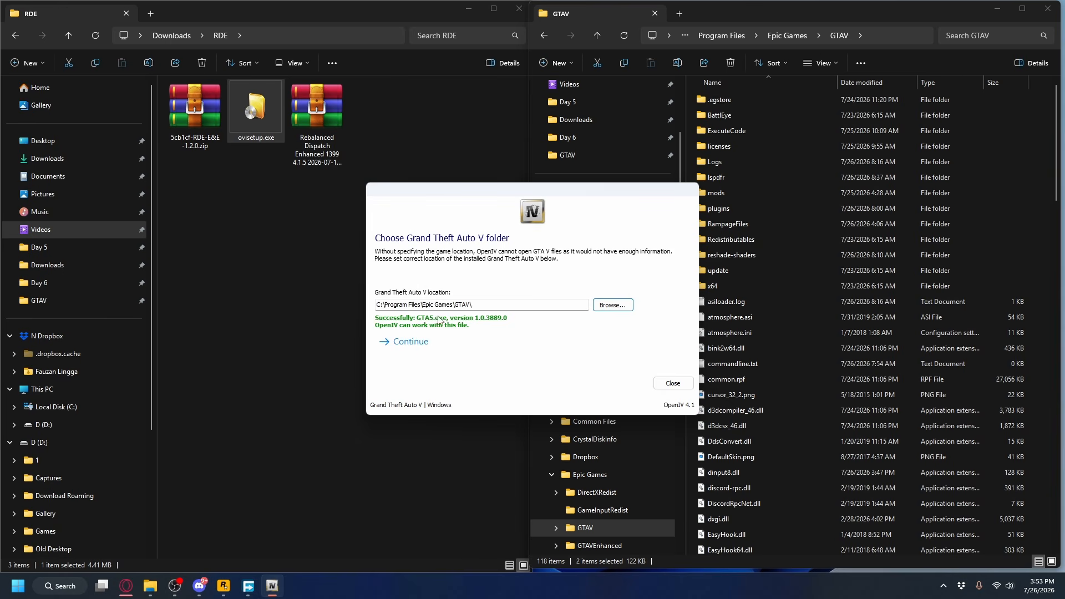
Continue past the GTA V location prompt into OpenIV and enable Edit mode.
{"action": "left_click", "coordinate": [411, 342]}
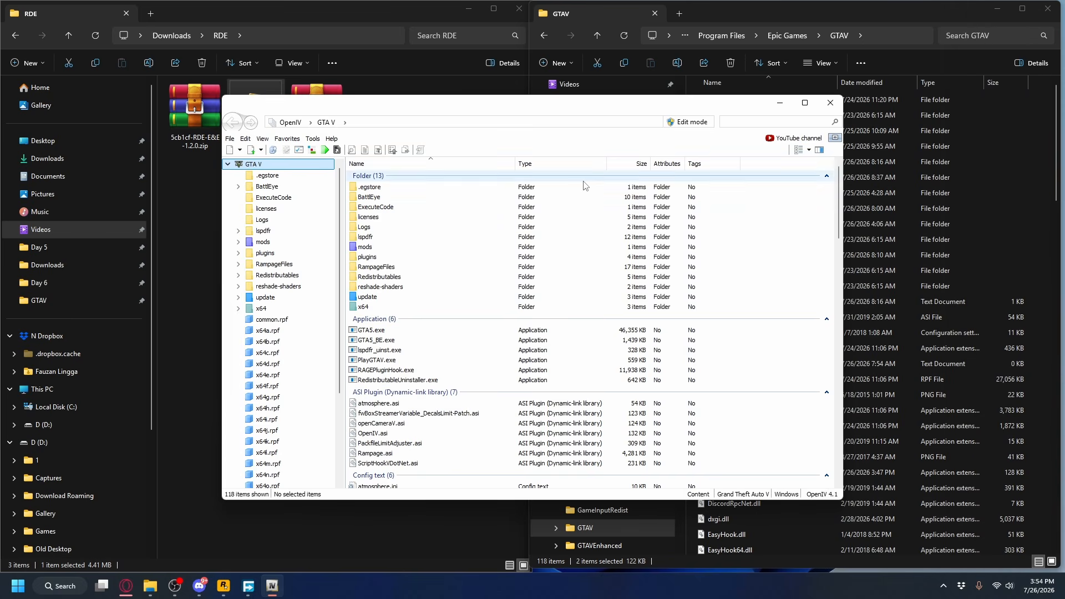
{"action": "left_click", "coordinate": [702, 125]}
{"action": "left_click", "coordinate": [570, 329]}
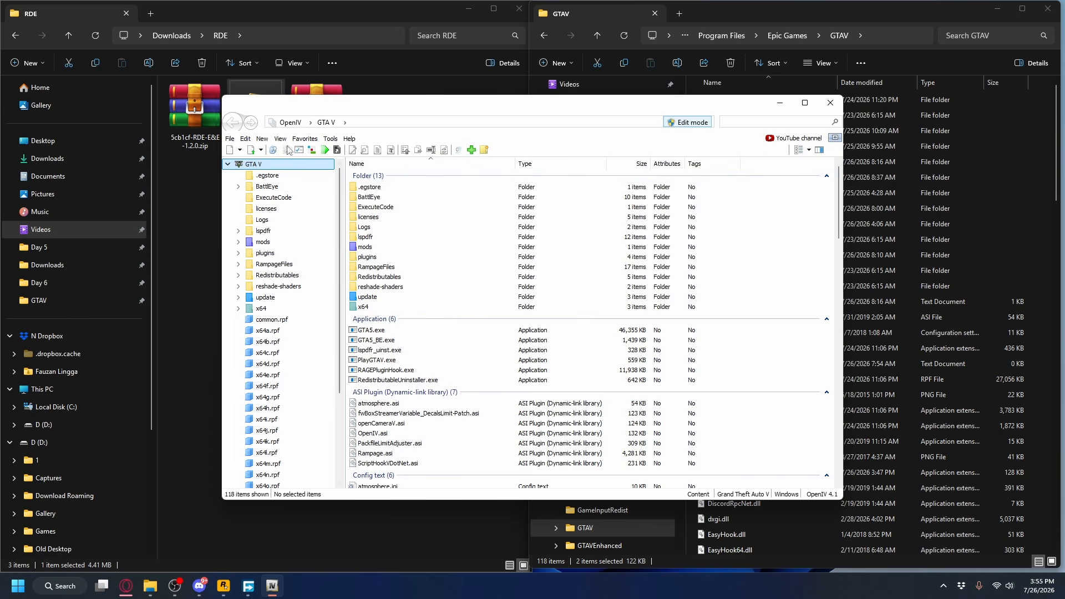
Check the installation status of ASI Loader, OpenIV.ASI and openCamera in the ASI Manager, and close it.
{"action": "left_click", "coordinate": [330, 140]}
{"action": "left_click", "coordinate": [331, 140]}
{"action": "left_click", "coordinate": [330, 140]}
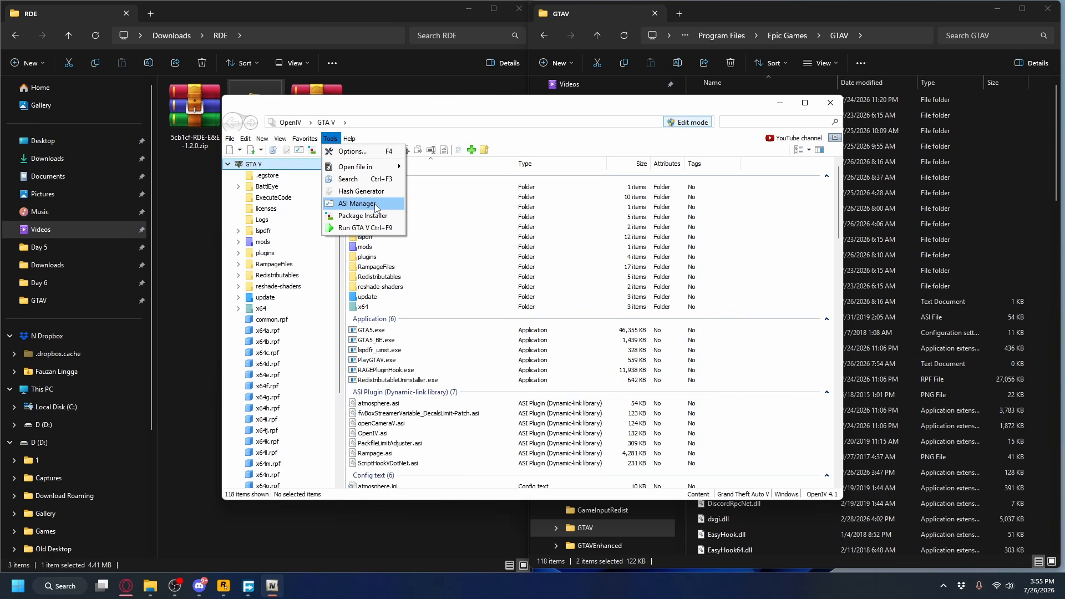
{"action": "left_click", "coordinate": [376, 208]}
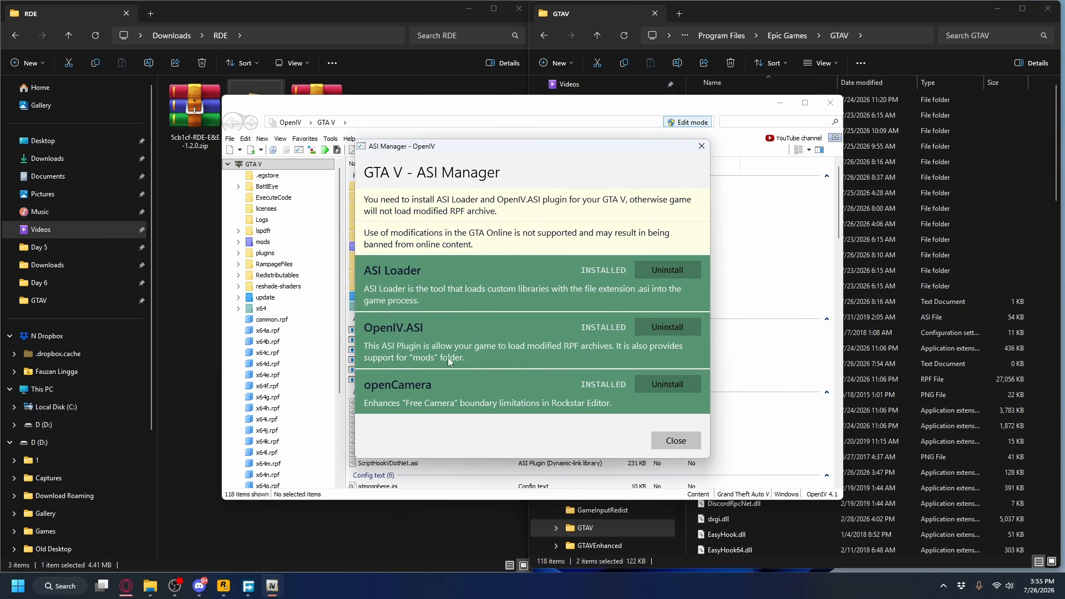
{"action": "left_click", "coordinate": [662, 441]}
Place OpenIV beside File Explorer and extract the Rebalanced Dispatch Enhanced 4.1.5 archive into the RDE folder.
{"action": "left_click_drag", "start_coordinate": [444, 113], "coordinate": [1062, 183]}
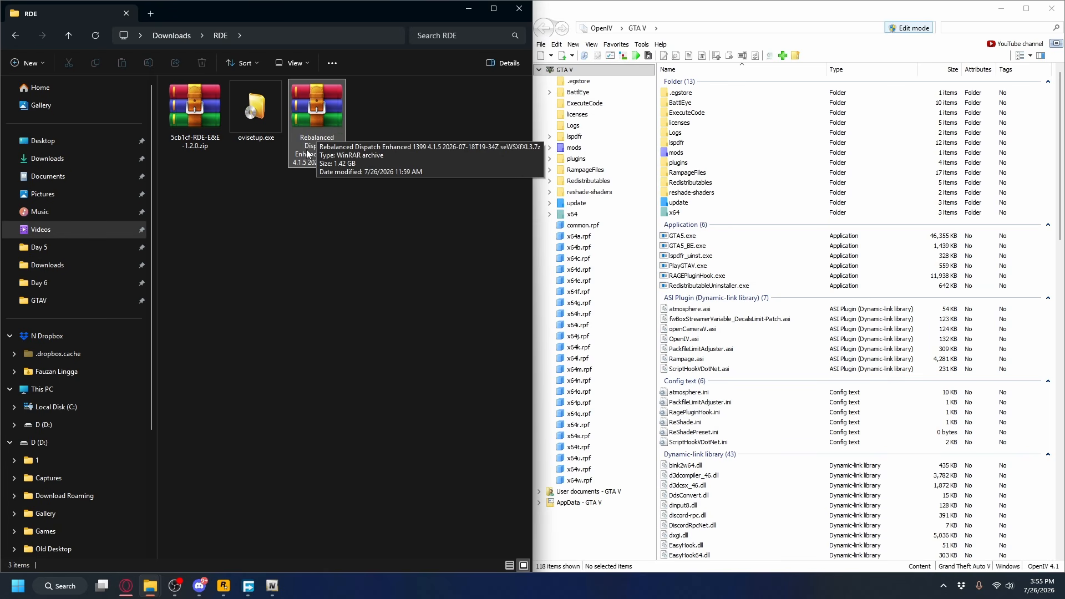
{"action": "right_click", "coordinate": [317, 120]}
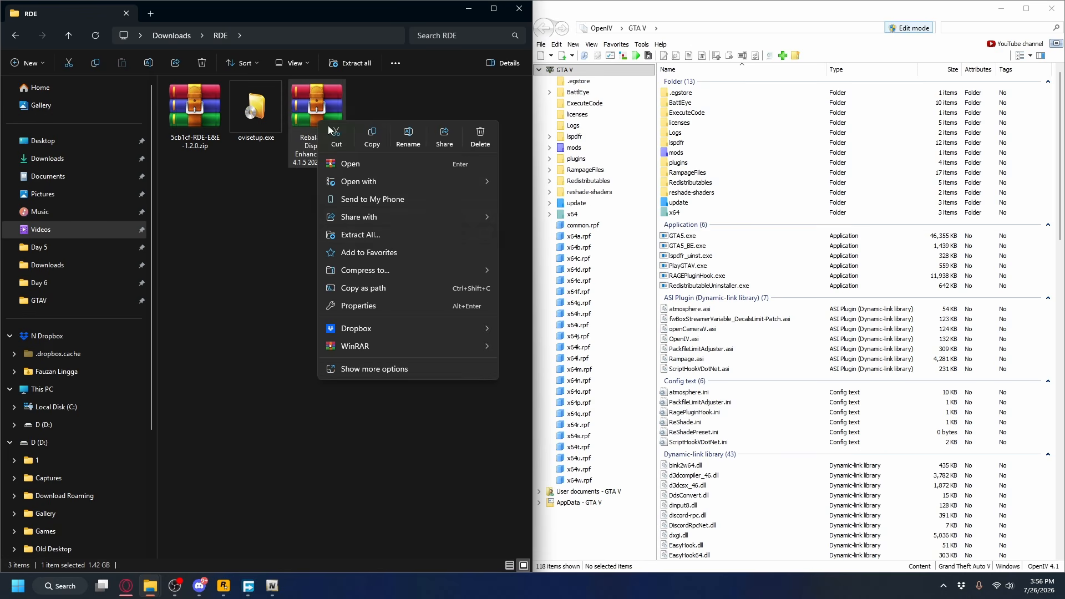
{"action": "left_click", "coordinate": [355, 234]}
{"action": "left_click", "coordinate": [632, 399]}
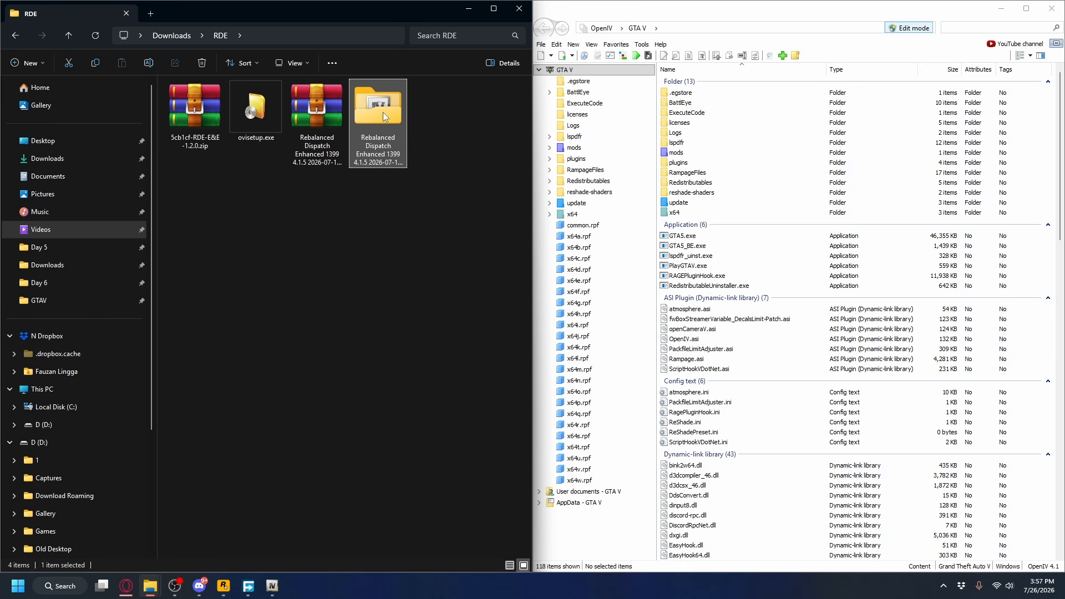
Install RDE 4.1.5.oiv from the extracted folder into the "mods" folder through OpenIV, and close the package installer.
{"action": "double_click", "coordinate": [383, 114]}
{"action": "left_click", "coordinate": [195, 148]}
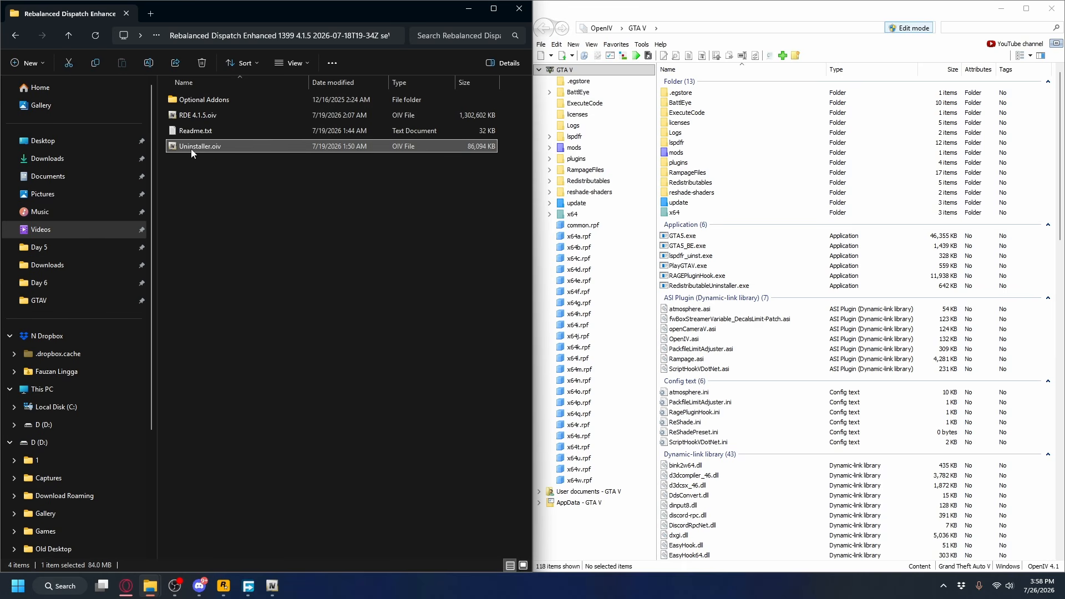
{"action": "left_click", "coordinate": [245, 99]}
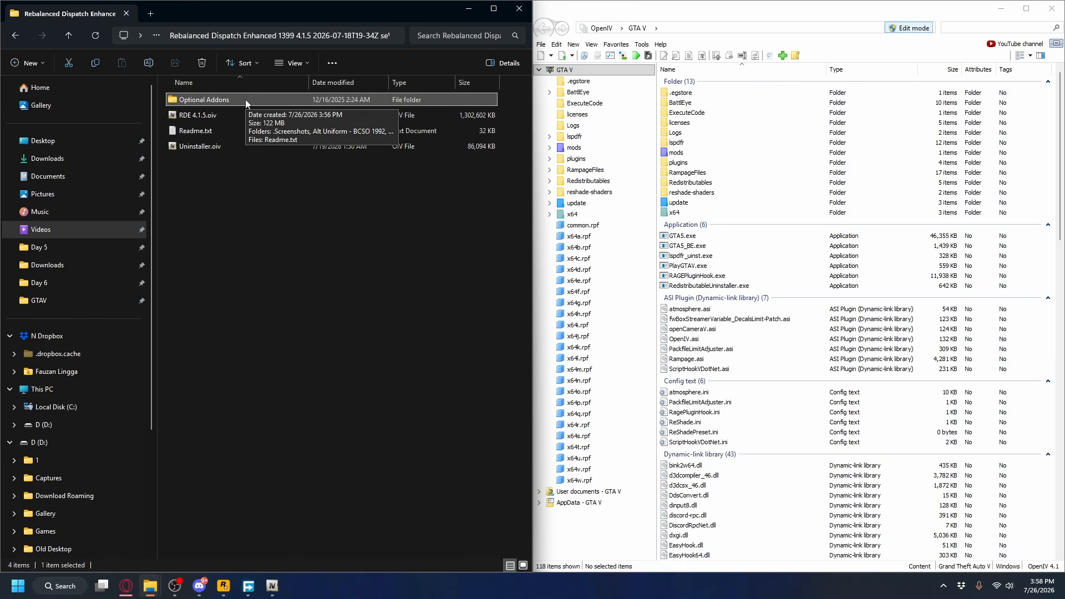
{"action": "left_click", "coordinate": [222, 114]}
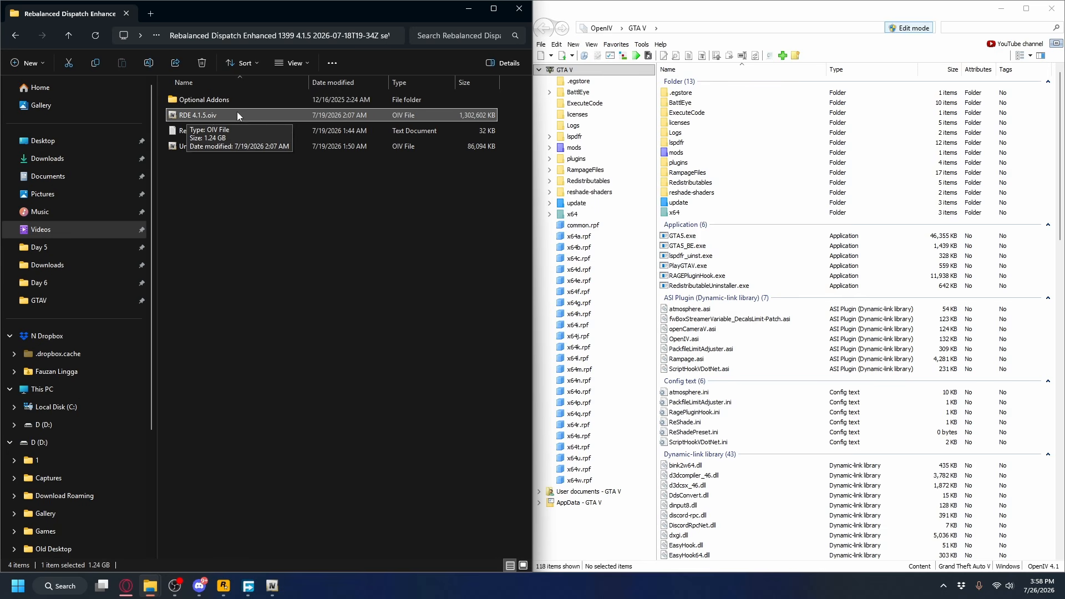
{"action": "left_click_drag", "start_coordinate": [210, 115], "coordinate": [1035, 175]}
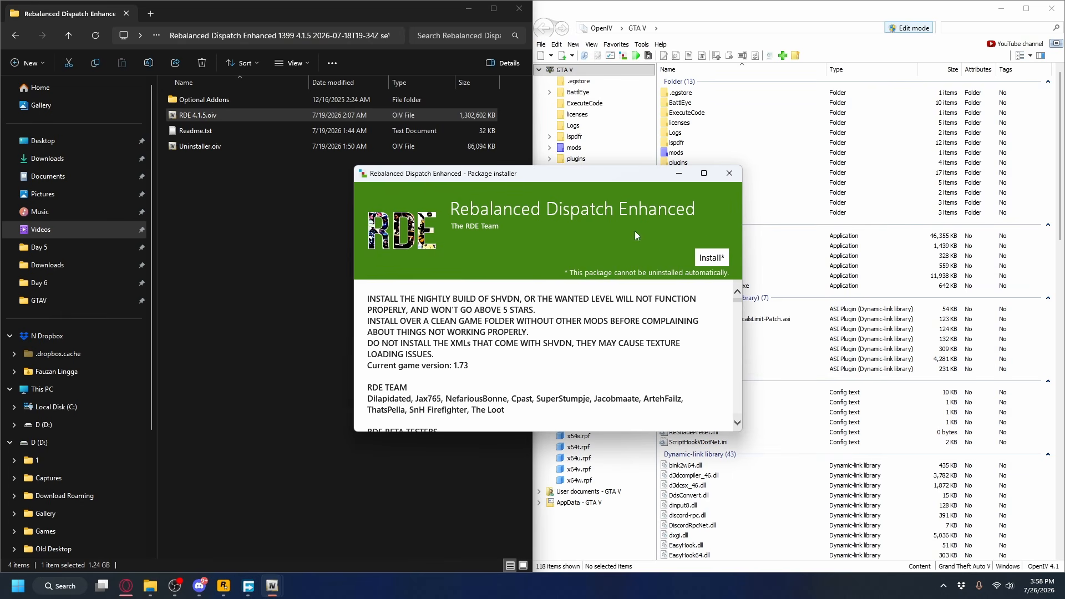
{"action": "left_click", "coordinate": [711, 263]}
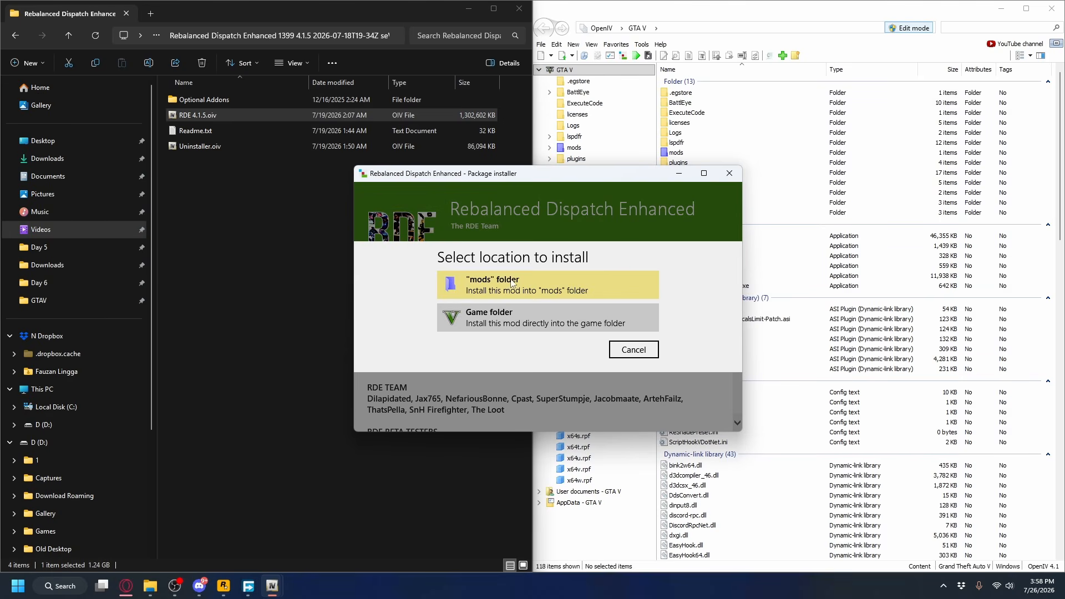
{"action": "left_click", "coordinate": [516, 284]}
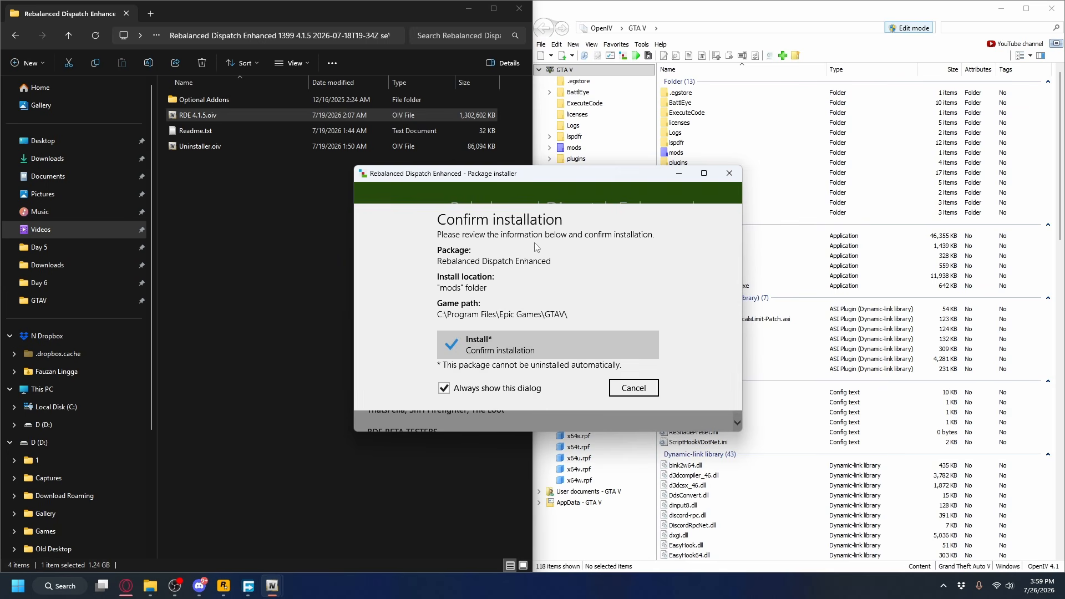
{"action": "left_click", "coordinate": [481, 348]}
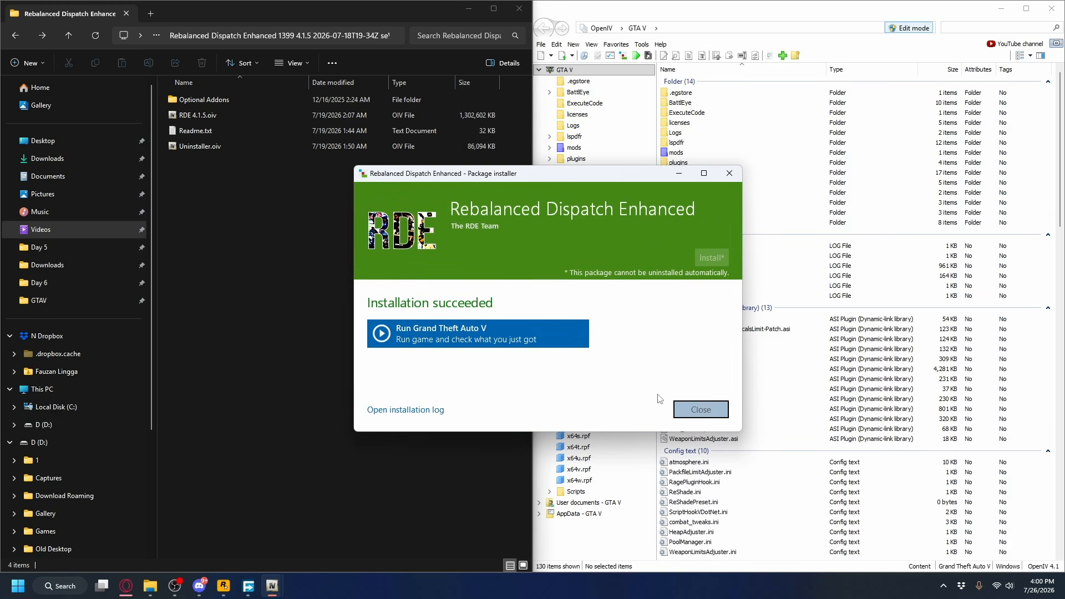
{"action": "left_click", "coordinate": [694, 411]}
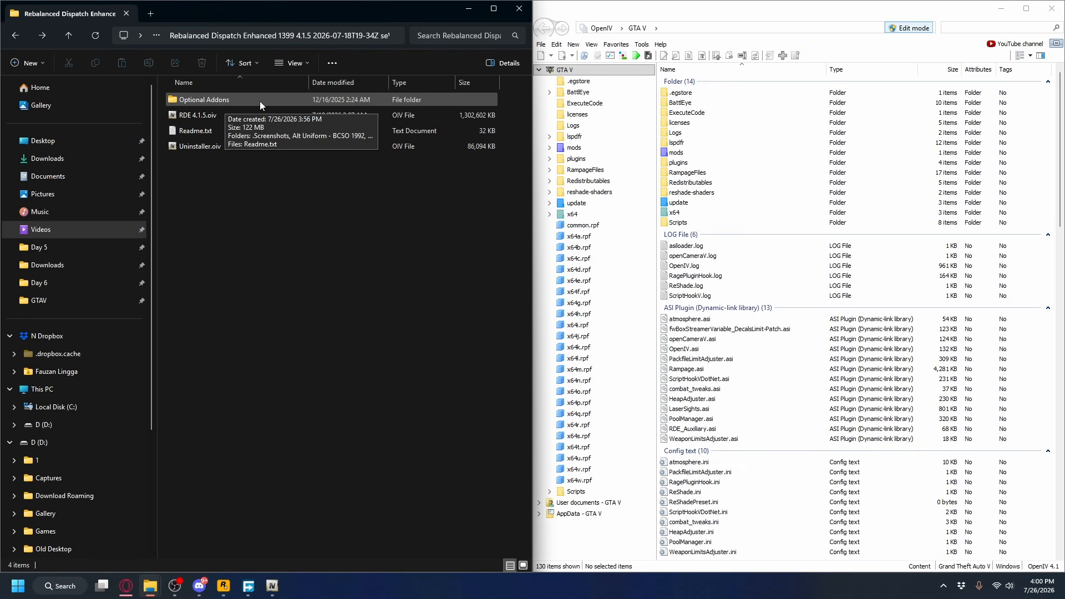
Look through the Optional Addons folder of Rebalanced Dispatch Enhanced and return to the RDE download folder.
{"action": "double_click", "coordinate": [261, 100]}
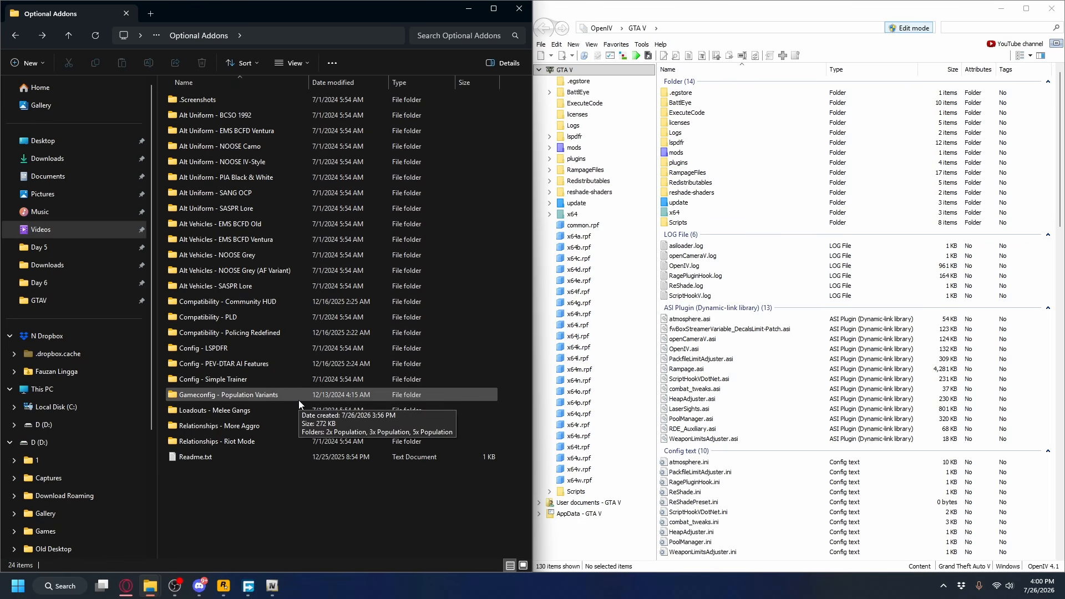
{"action": "key", "text": "alt+Left"}
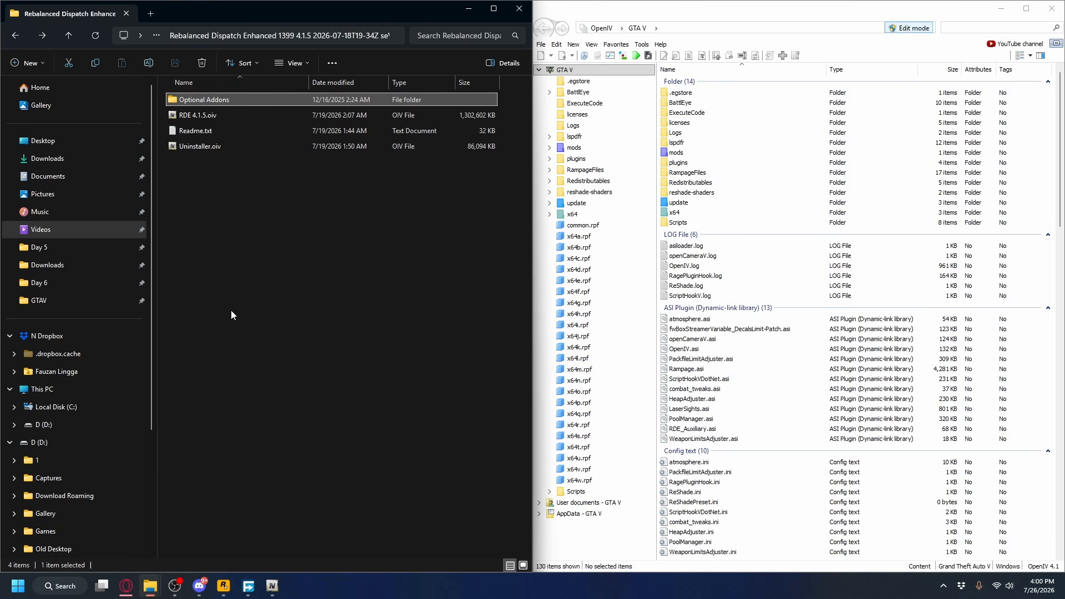
{"action": "key", "text": "alt+Left"}
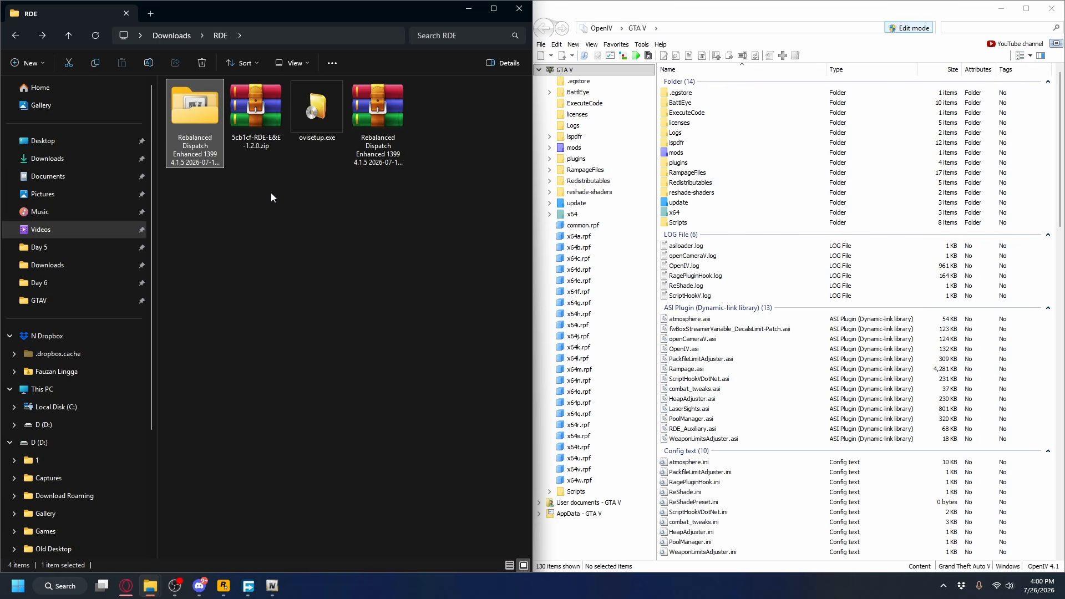
Extract 5cb1cf-RDE-E&E-1.2.0.zip into its own folder inside RDE.
{"action": "left_click", "coordinate": [265, 108]}
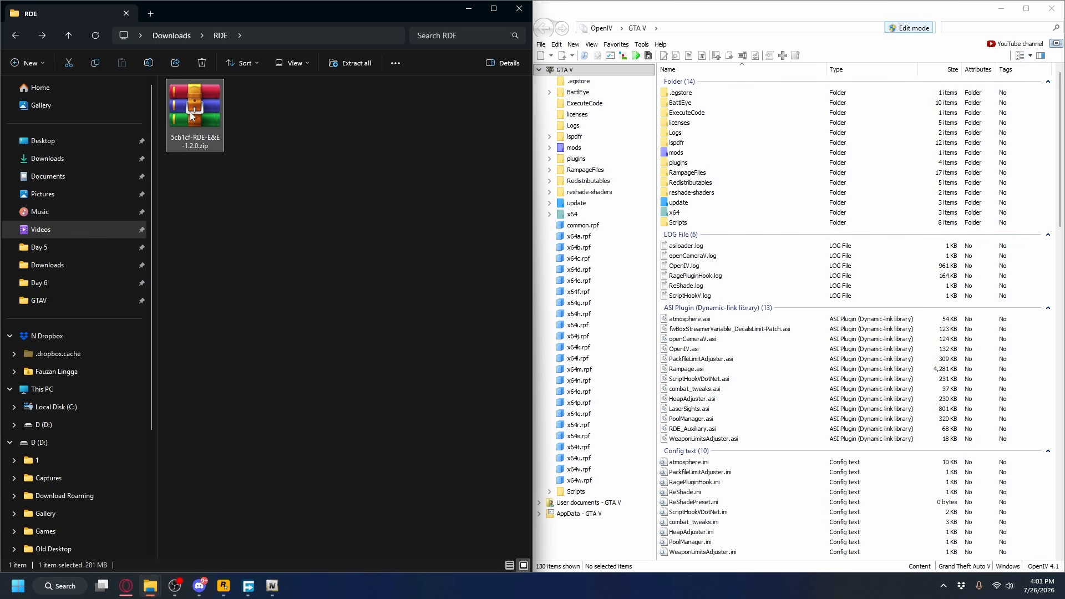
{"action": "right_click", "coordinate": [192, 113]}
{"action": "left_click", "coordinate": [261, 225]}
{"action": "left_click", "coordinate": [633, 398]}
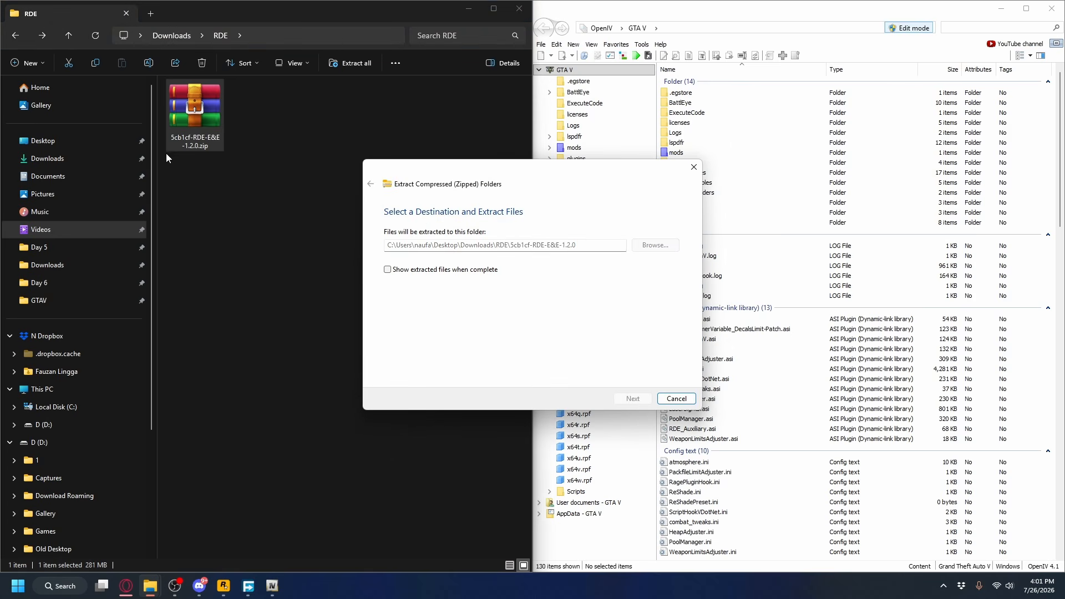
Install RDE-E&E-1.2.0.oiv from the extracted folder into the "mods" folder through OpenIV, and close the package installer.
{"action": "double_click", "coordinate": [198, 113]}
{"action": "left_click", "coordinate": [205, 115]}
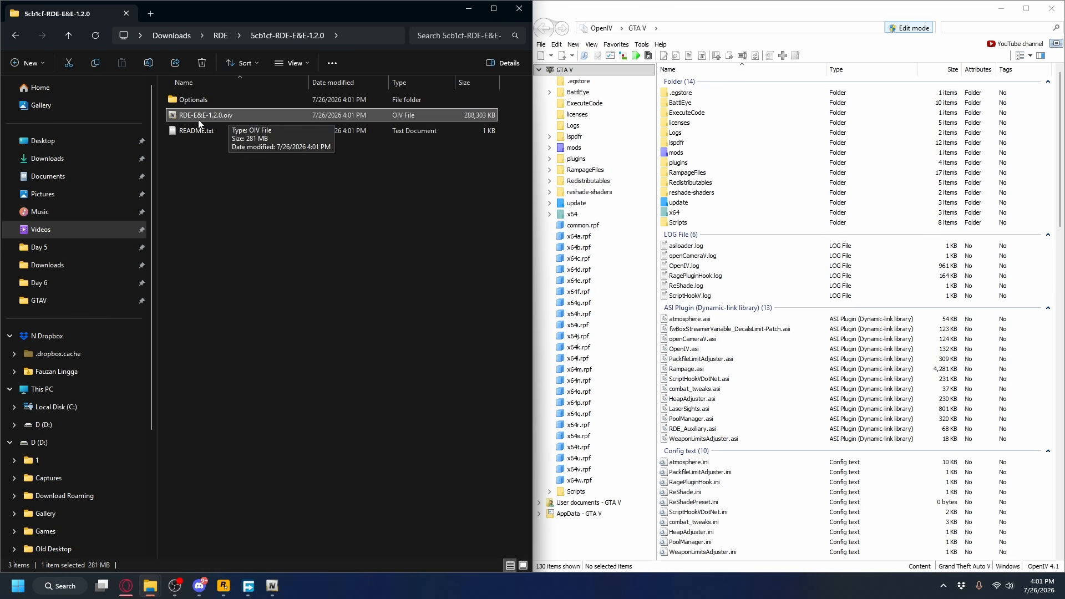
{"action": "left_click", "coordinate": [204, 102]}
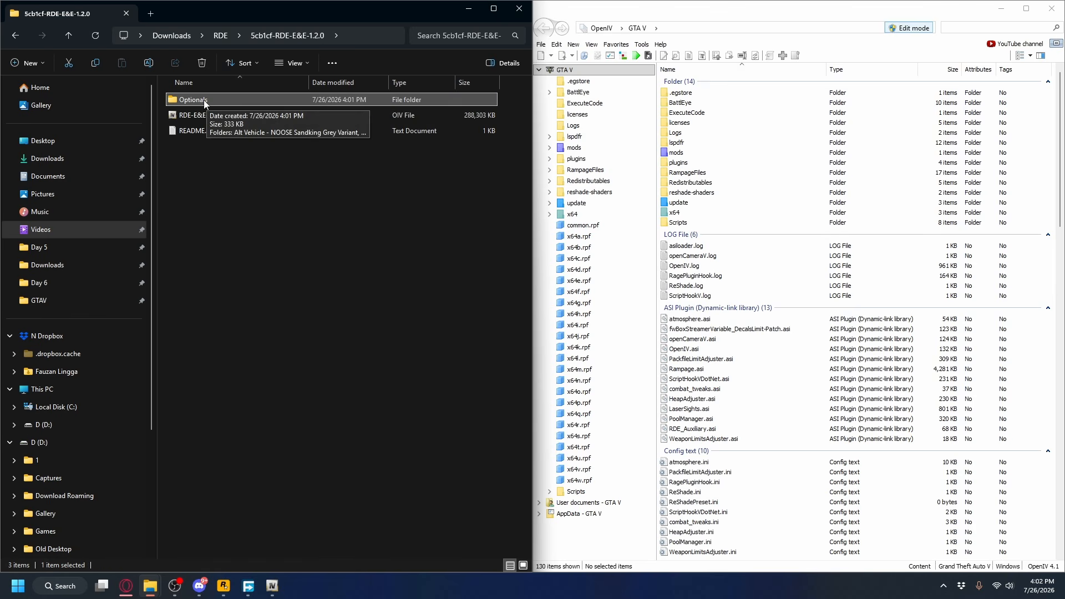
{"action": "left_click", "coordinate": [187, 117]}
{"action": "left_click_drag", "start_coordinate": [217, 115], "coordinate": [1049, 192]}
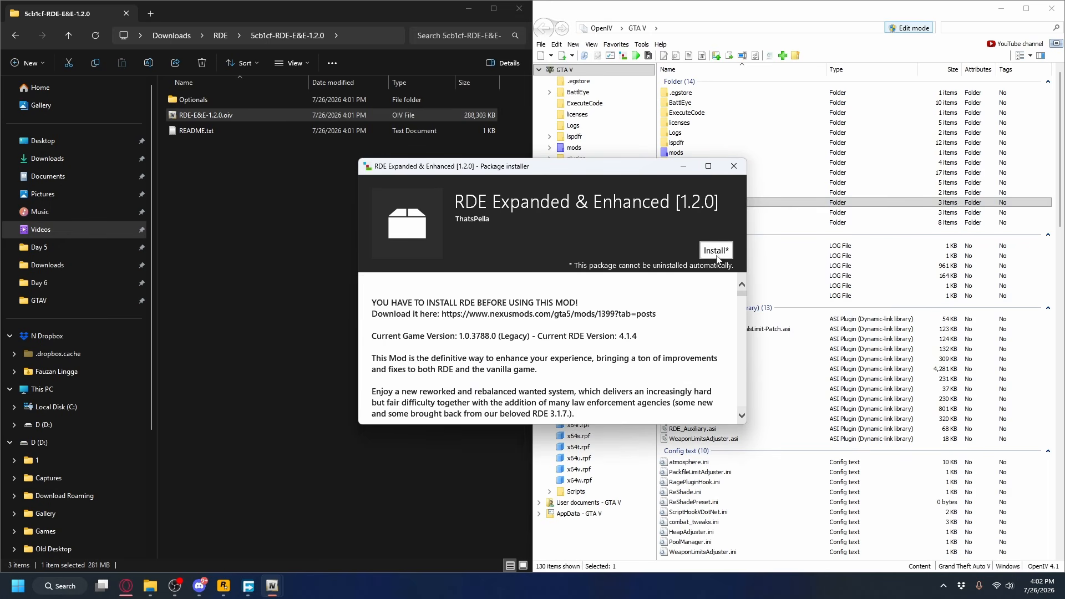
{"action": "left_click", "coordinate": [717, 257]}
{"action": "left_click", "coordinate": [513, 281]}
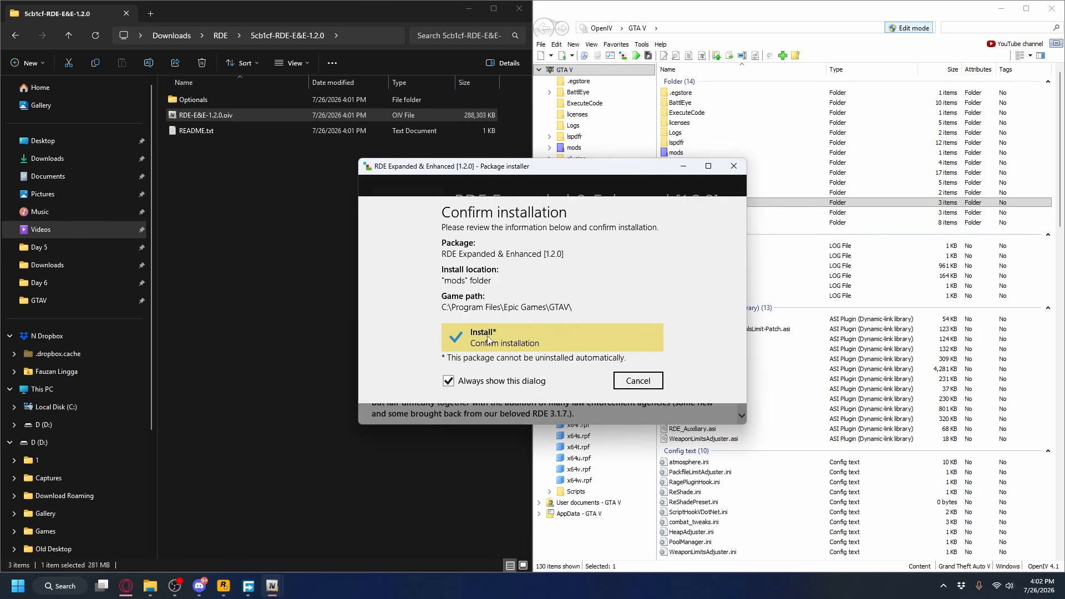
{"action": "left_click", "coordinate": [479, 340]}
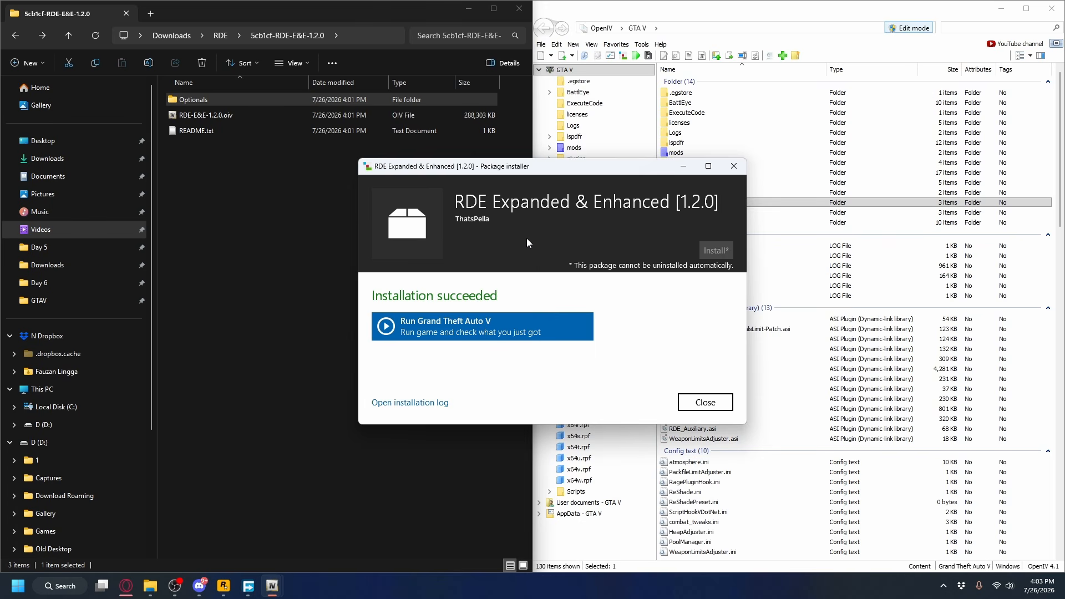
{"action": "left_click", "coordinate": [705, 402]}
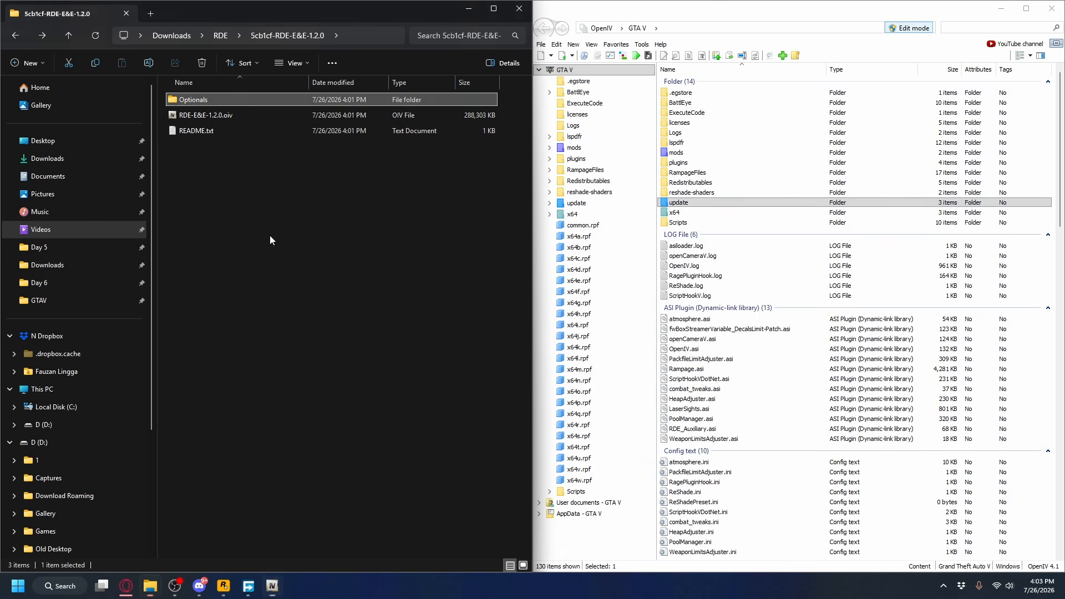
Open Install.txt from the Hard Mode - Infinite Search Time folder in Optionals and place it beside OpenIV.
{"action": "left_click", "coordinate": [270, 235]}
{"action": "left_click", "coordinate": [192, 101]}
{"action": "double_click", "coordinate": [211, 99]}
{"action": "left_click_drag", "start_coordinate": [310, 200], "coordinate": [221, 103]}
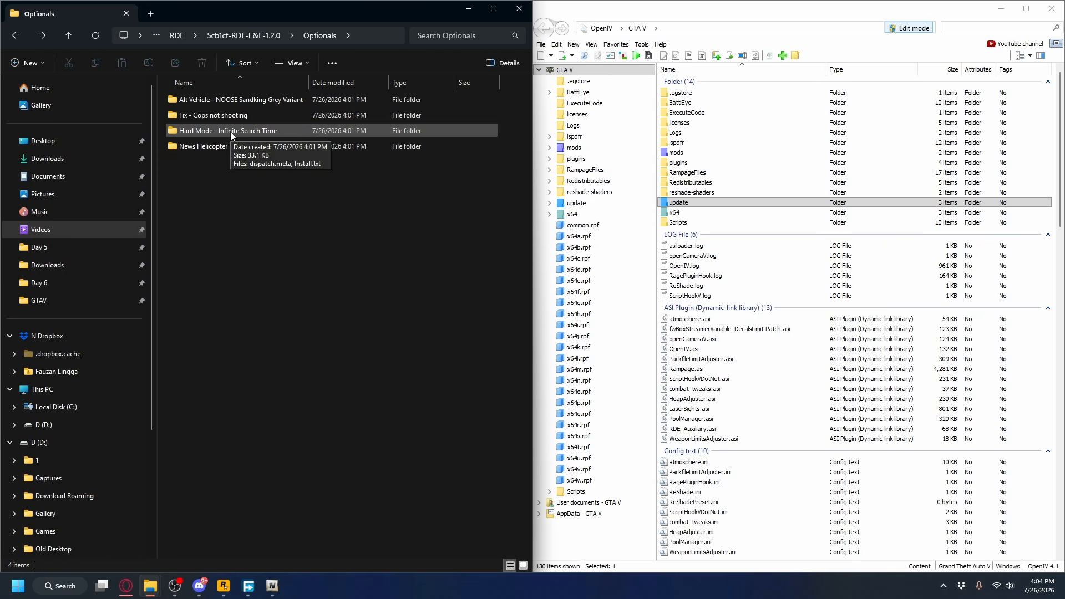
{"action": "double_click", "coordinate": [231, 131]}
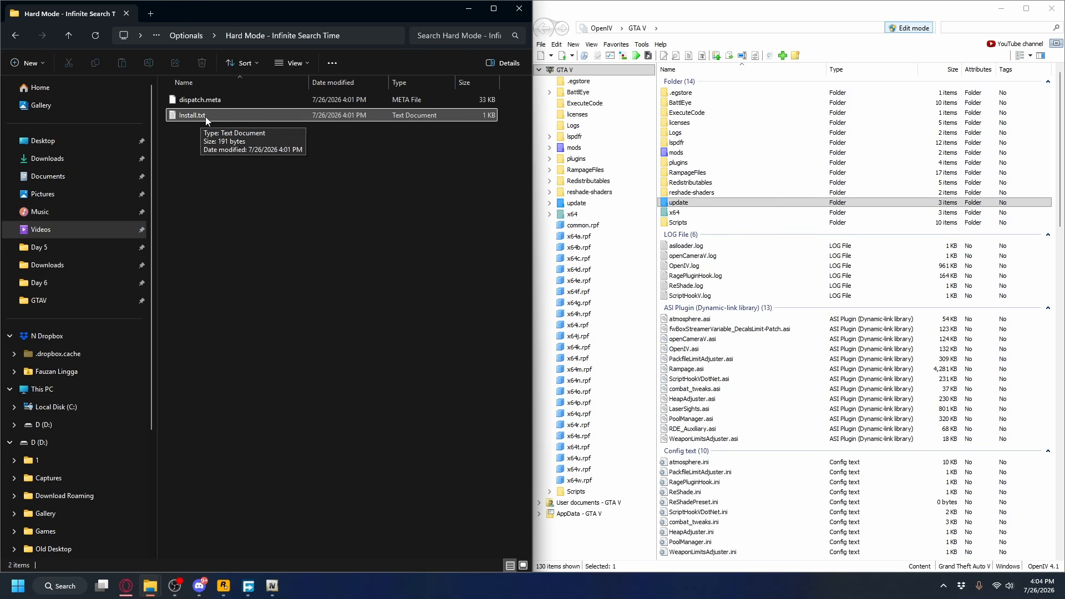
{"action": "double_click", "coordinate": [211, 115]}
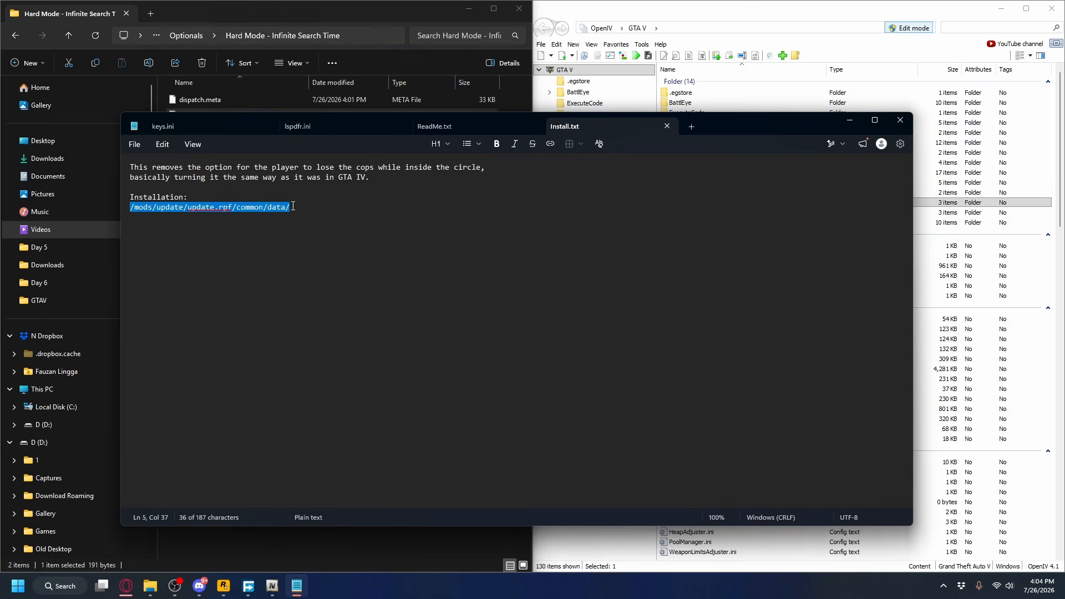
{"action": "left_click_drag", "start_coordinate": [776, 120], "coordinate": [3, 208]}
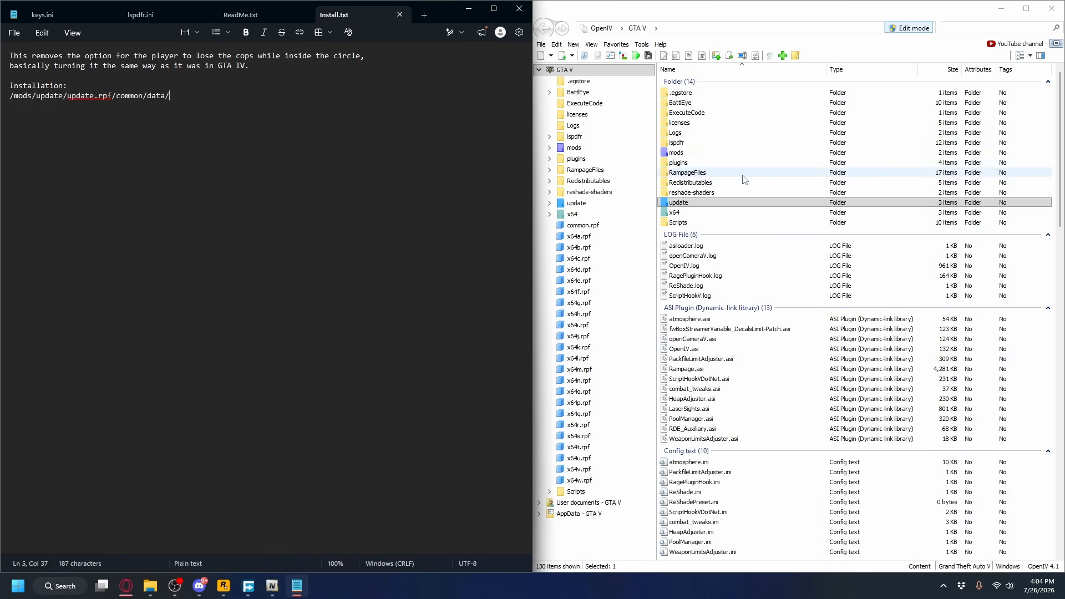
Add the Hard Mode dispatch.meta to mods/update/update.rpf/common/data in OpenIV.
{"action": "double_click", "coordinate": [574, 148]}
{"action": "left_click", "coordinate": [583, 159]}
{"action": "left_click", "coordinate": [683, 118]}
{"action": "double_click", "coordinate": [684, 118]}
{"action": "double_click", "coordinate": [688, 93]}
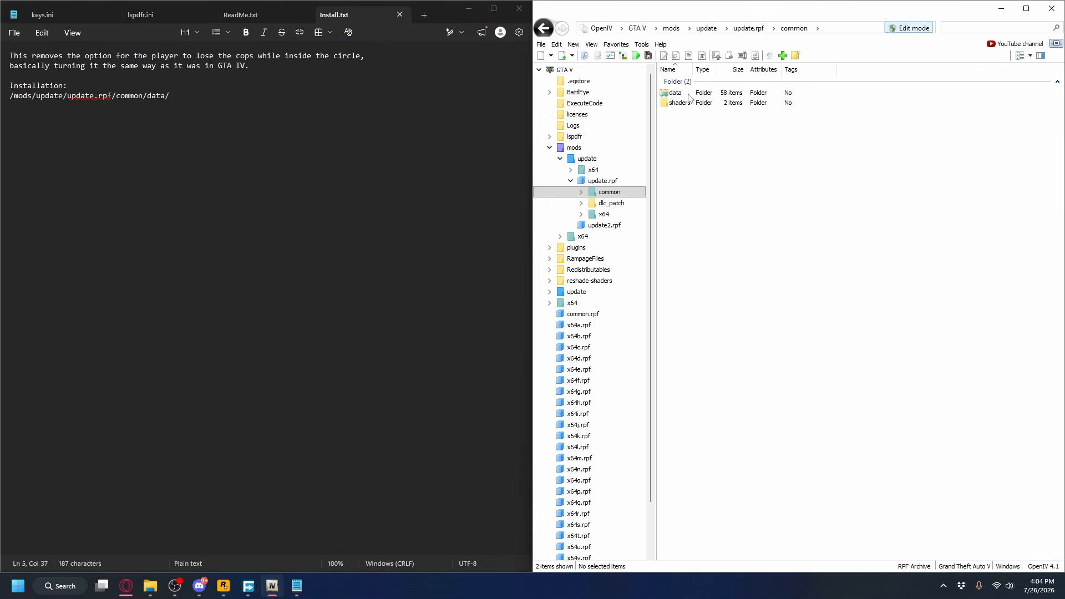
{"action": "double_click", "coordinate": [676, 92]}
{"action": "key", "text": "alt+Tab"}
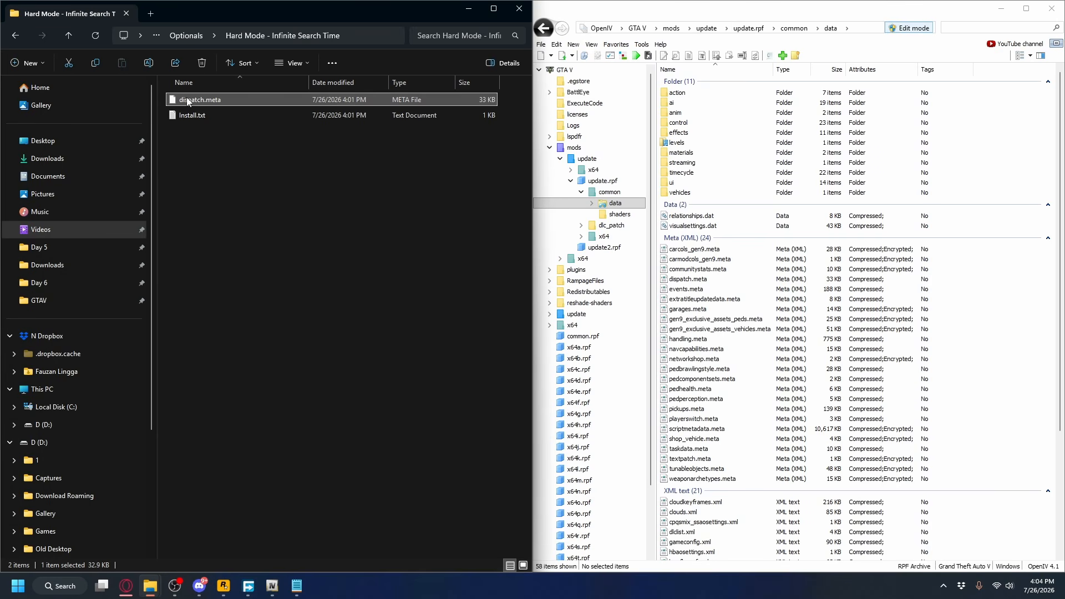
{"action": "left_click_drag", "start_coordinate": [1008, 236], "coordinate": [1007, 237]}
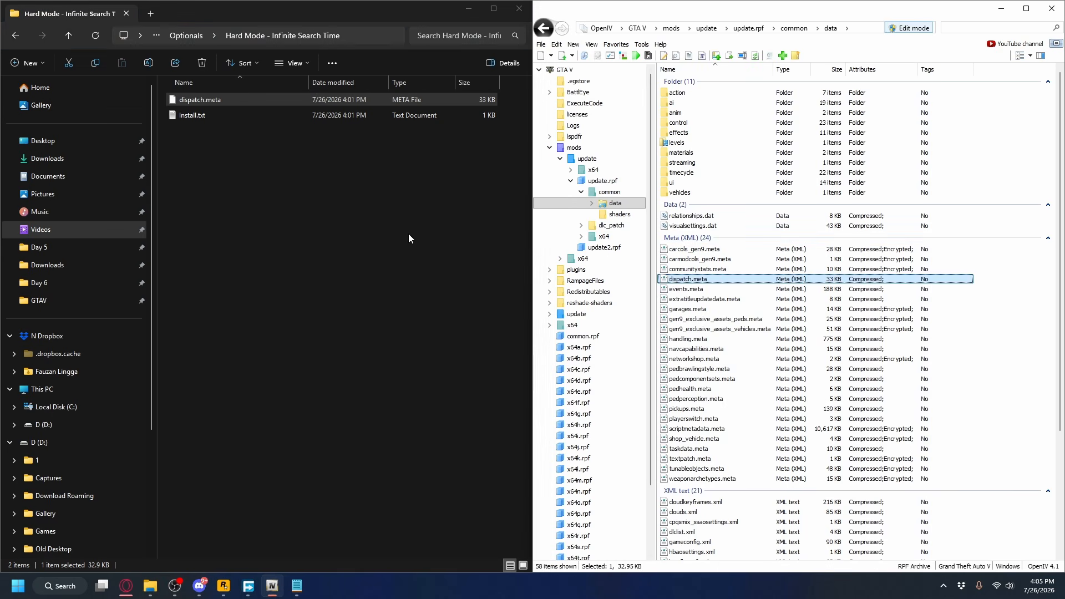
Open Install.txt from the News Helicopter folder in Optionals to read its installation instructions.
{"action": "key", "text": "alt+Left"}
{"action": "left_click", "coordinate": [254, 151]}
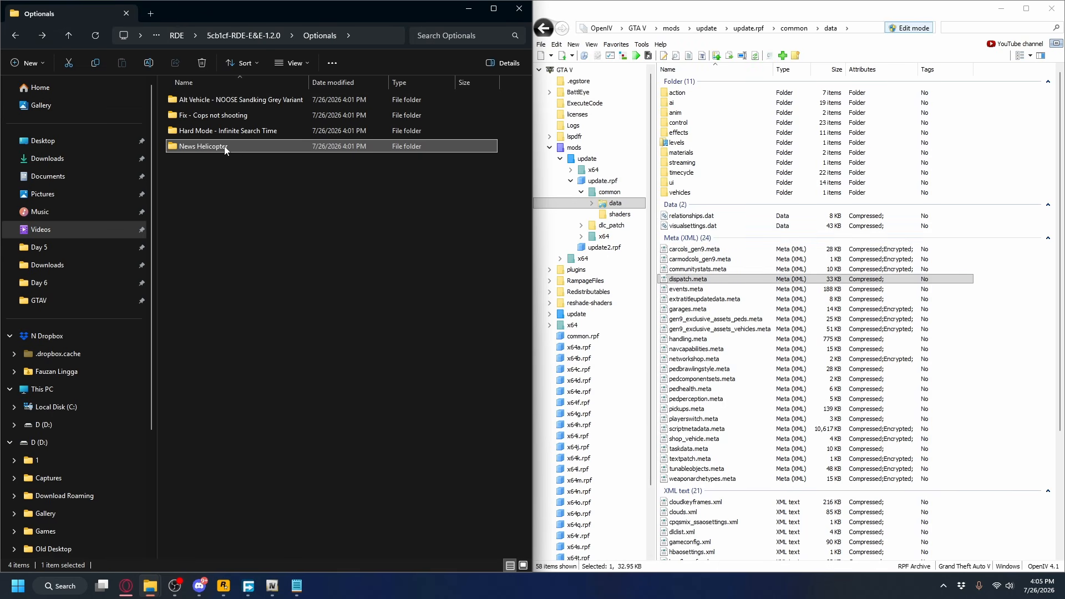
{"action": "double_click", "coordinate": [227, 147]}
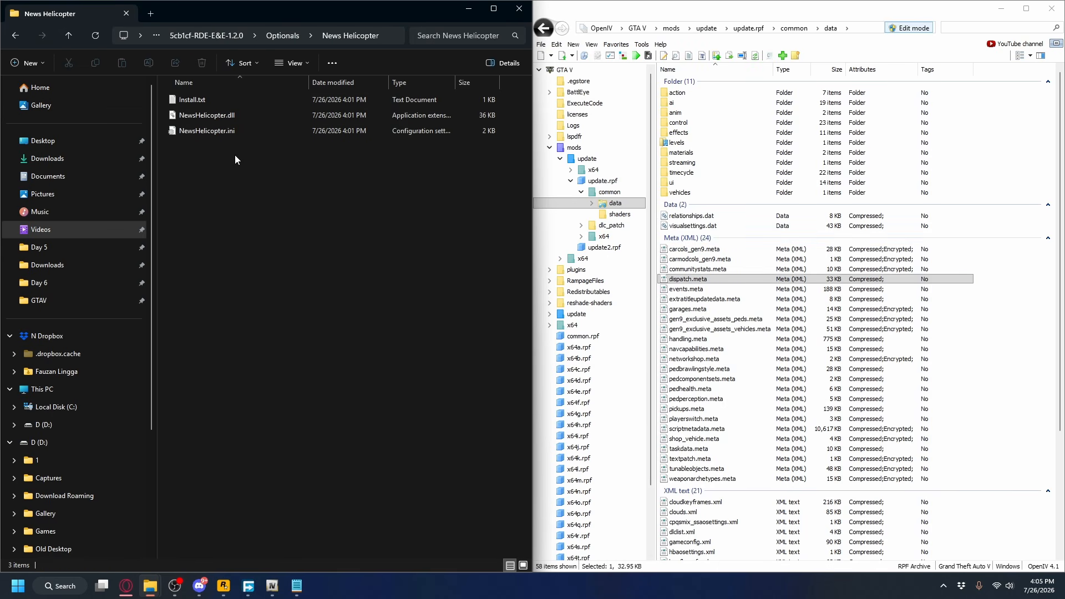
{"action": "double_click", "coordinate": [214, 98]}
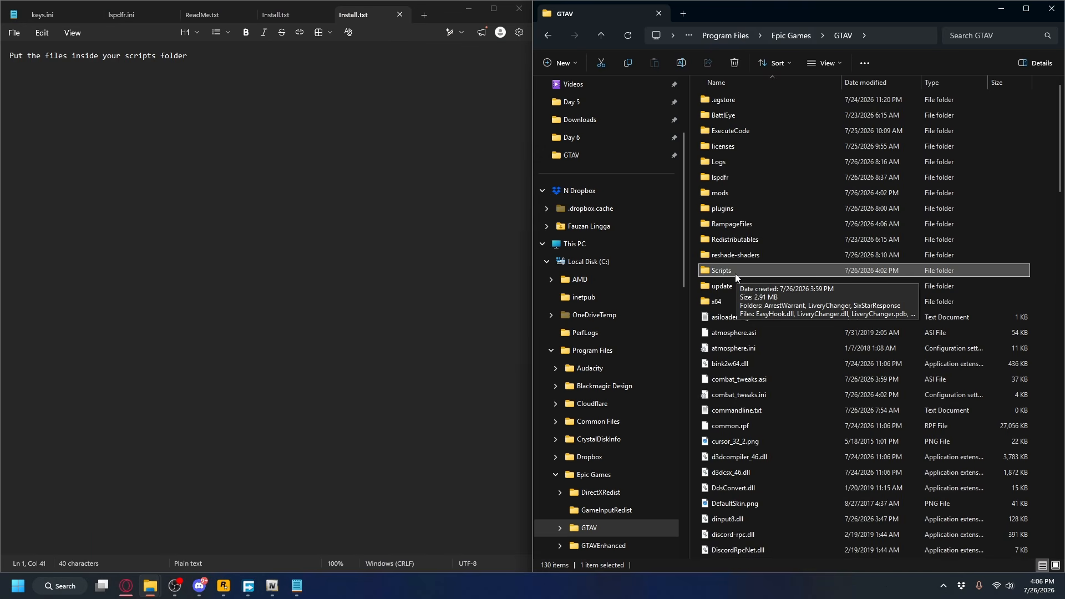
Move NewsHelicopter.dll and NewsHelicopter.ini into the Scripts folder of the GTAV directory.
{"action": "left_click", "coordinate": [1038, 209]}
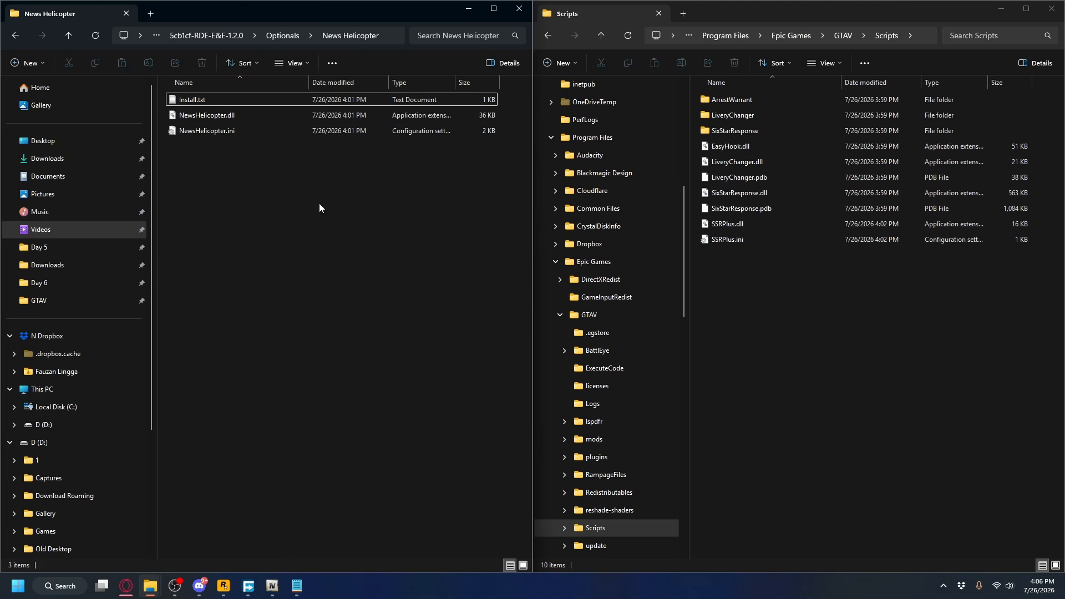
{"action": "left_click_drag", "start_coordinate": [318, 207], "coordinate": [801, 312]}
{"action": "left_click", "coordinate": [797, 317]}
{"action": "left_click", "coordinate": [272, 213]}
Examine the contents of the Fix - Cops not shooting folder in Optionals, and return to the 5cb1cf-RDE-E&E-1.2.0 folder.
{"action": "key", "text": "alt+Left"}
{"action": "left_click", "coordinate": [191, 119]}
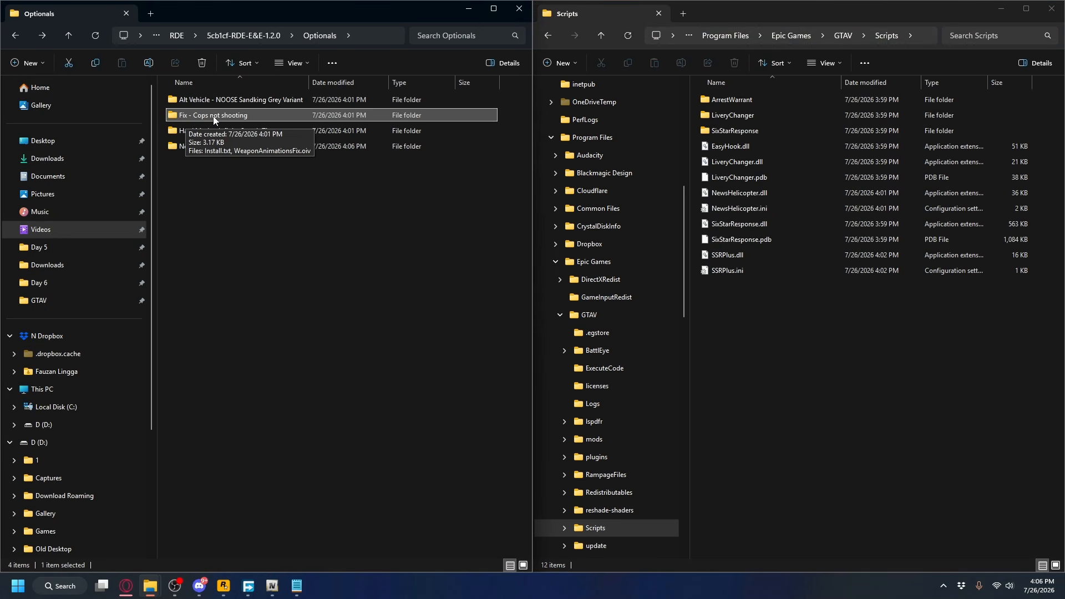
{"action": "double_click", "coordinate": [191, 116]}
{"action": "left_click", "coordinate": [236, 119]}
{"action": "left_click", "coordinate": [271, 186]}
{"action": "left_click", "coordinate": [222, 119]}
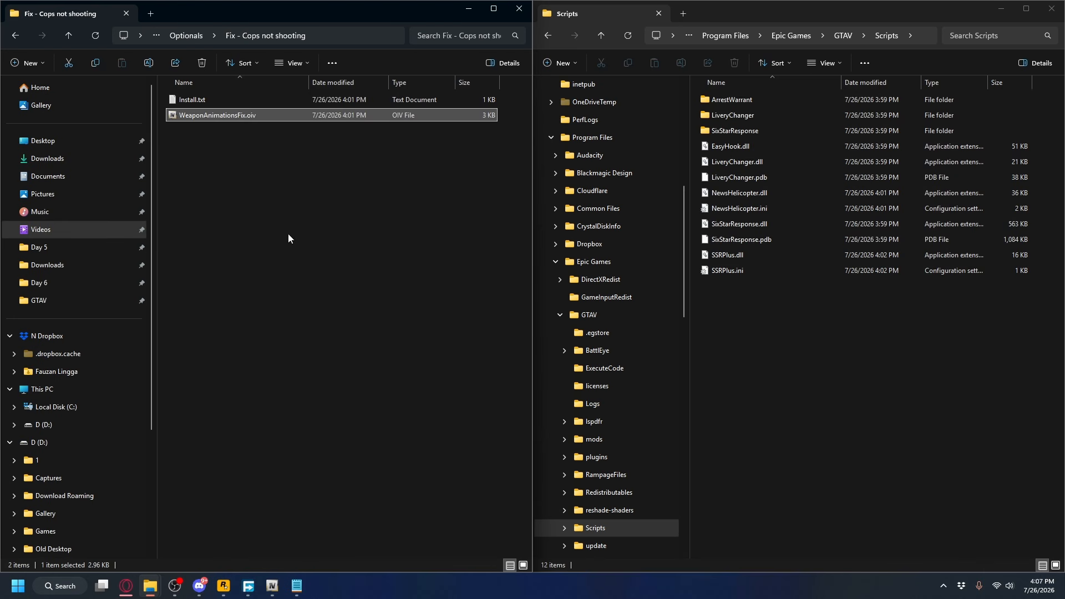
{"action": "key", "text": "alt+Left"}
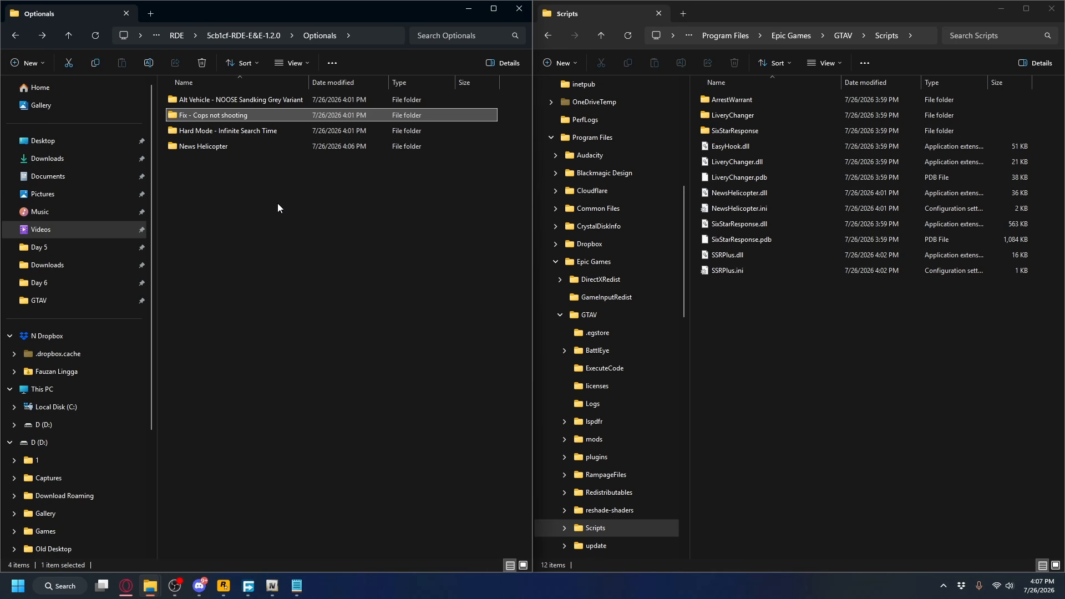
{"action": "key", "text": "alt+Left"}
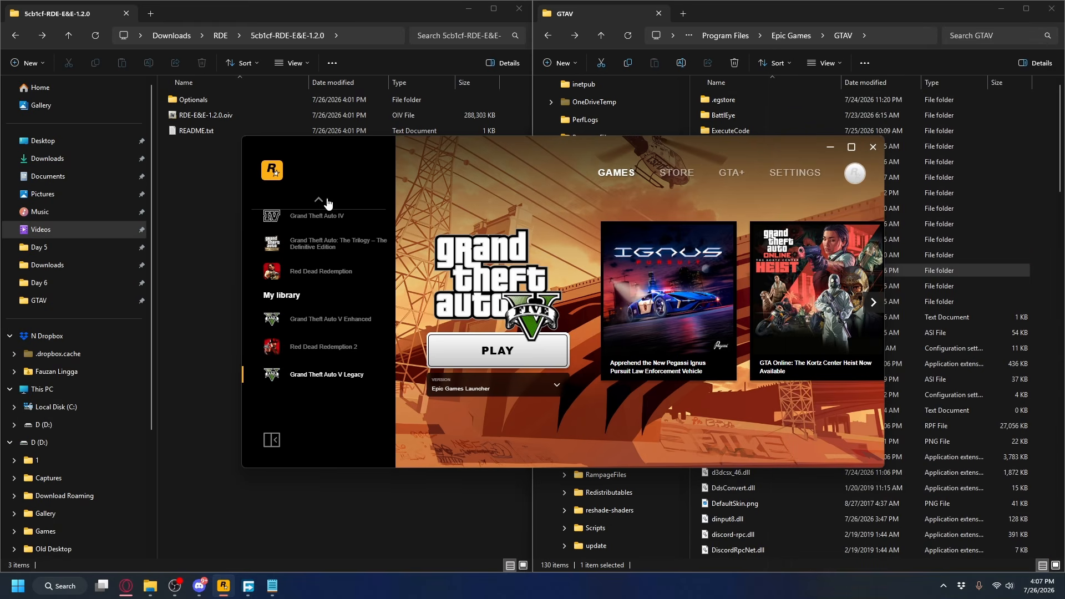
Switch to the Rockstar Games Launcher and open its general settings.
{"action": "left_click", "coordinate": [782, 177]}
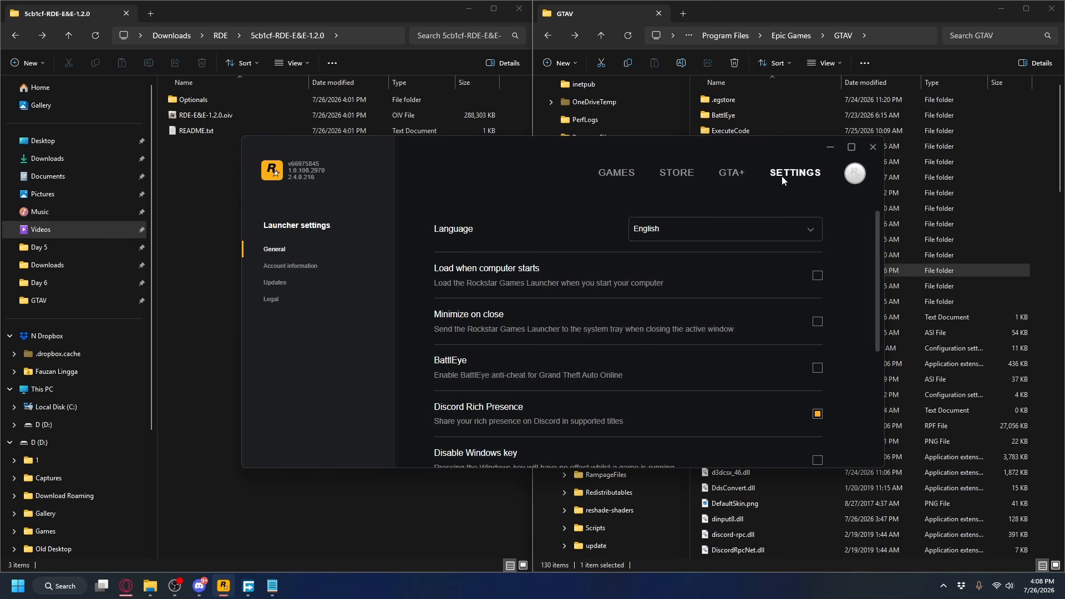